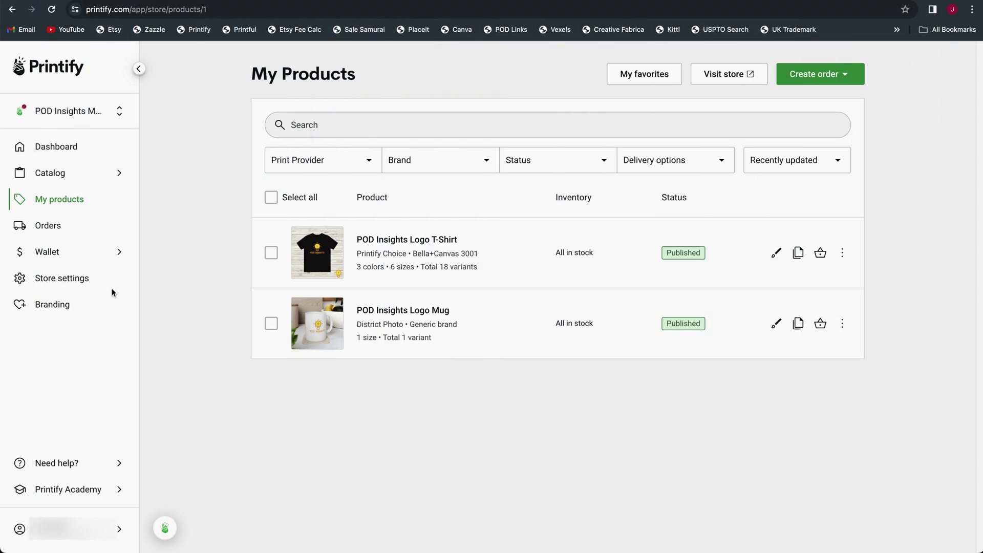
- Open the POD Insights Merch order settings and scroll to the Order approval section
left_click(87, 290)
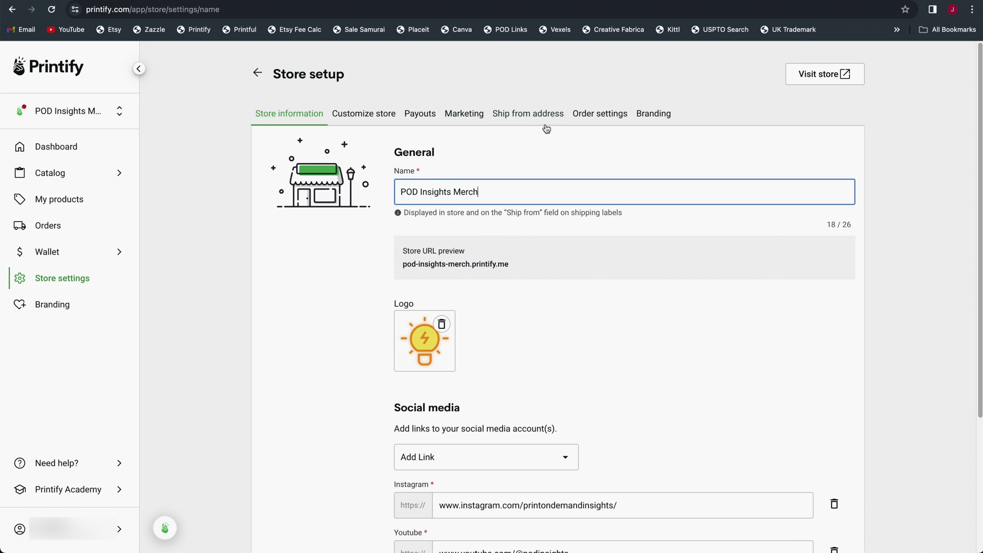
left_click(581, 120)
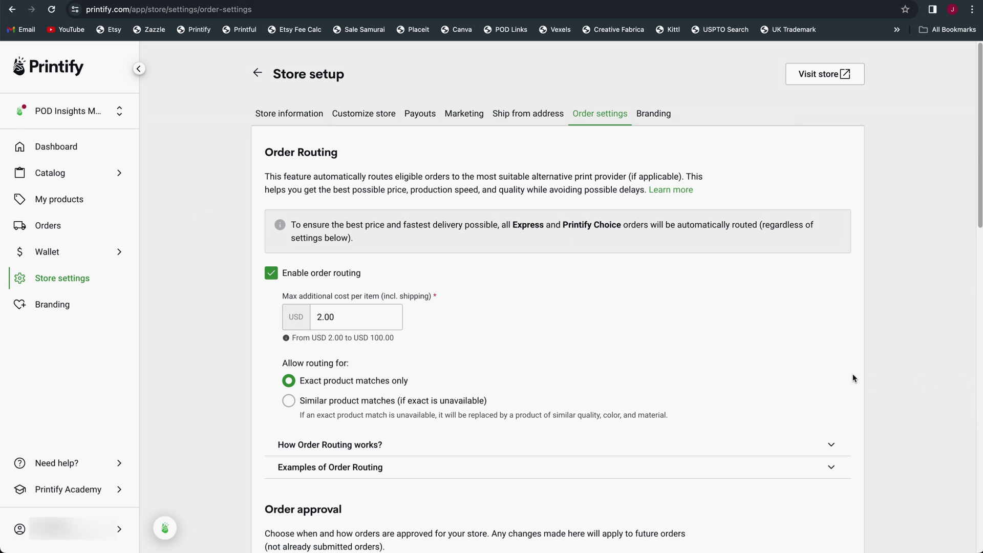
scroll(854, 377, "down", 6)
scroll(854, 377, "down", 3)
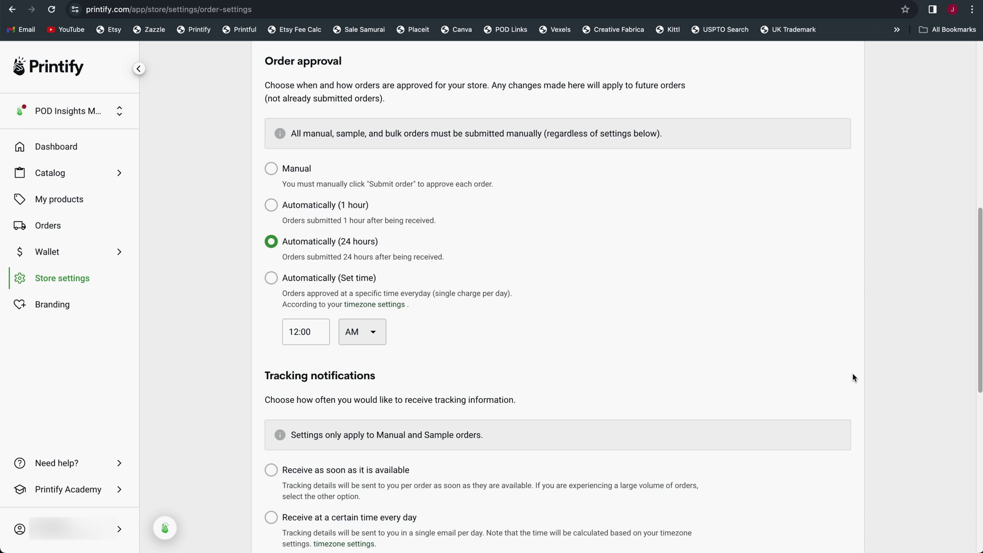
scroll(854, 377, "down", 1)
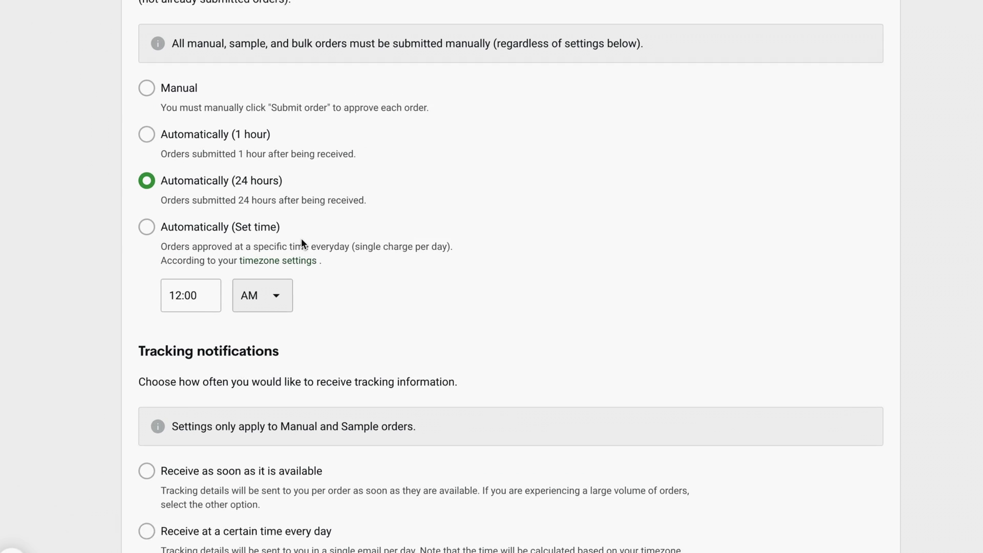
- Highlight the order-approval notes on set-time approval and the single charge per day
left_click_drag(432, 233, 216, 247)
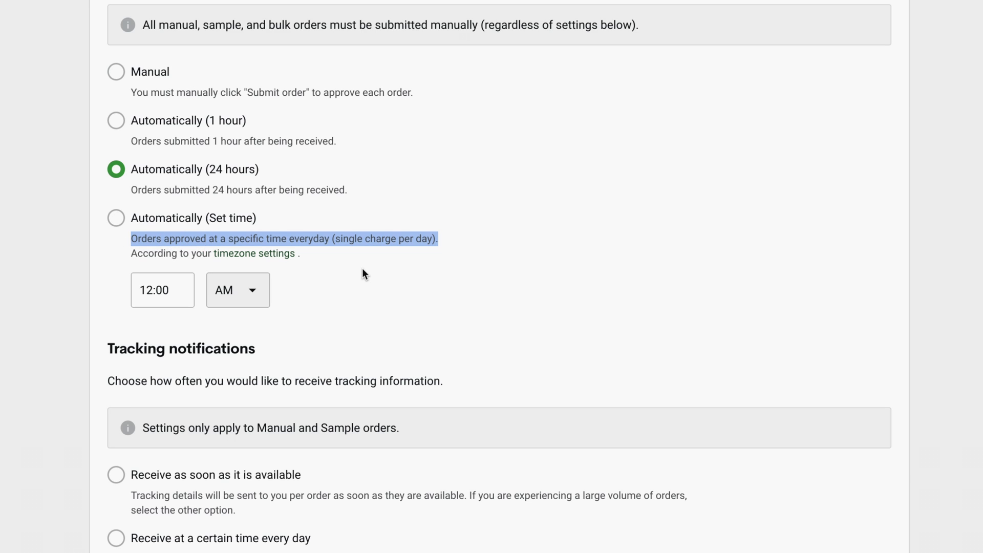
left_click(342, 248)
left_click_drag(336, 239, 432, 239)
left_click(434, 272)
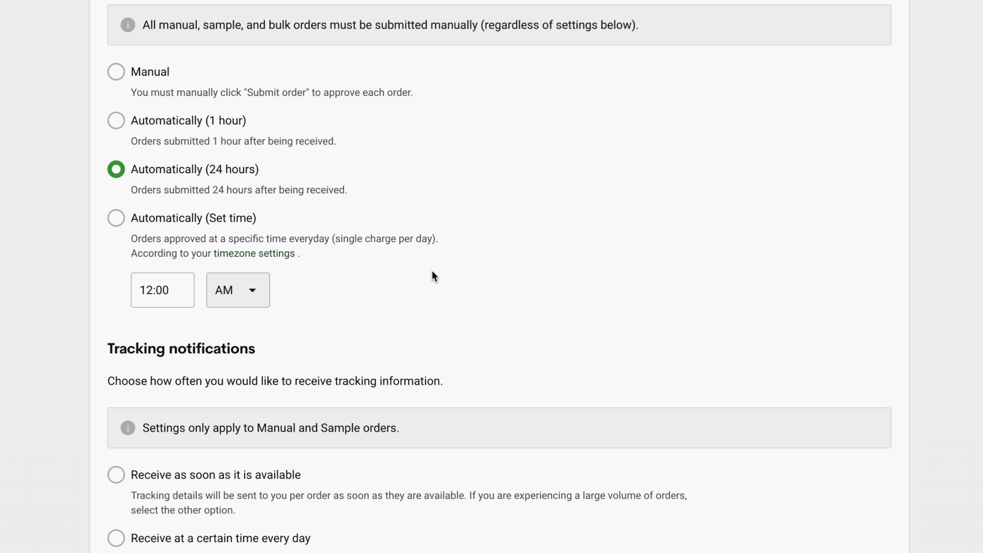
left_click_drag(427, 238, 357, 238)
left_click(361, 267)
left_click_drag(448, 277, 511, 278)
left_click(511, 311)
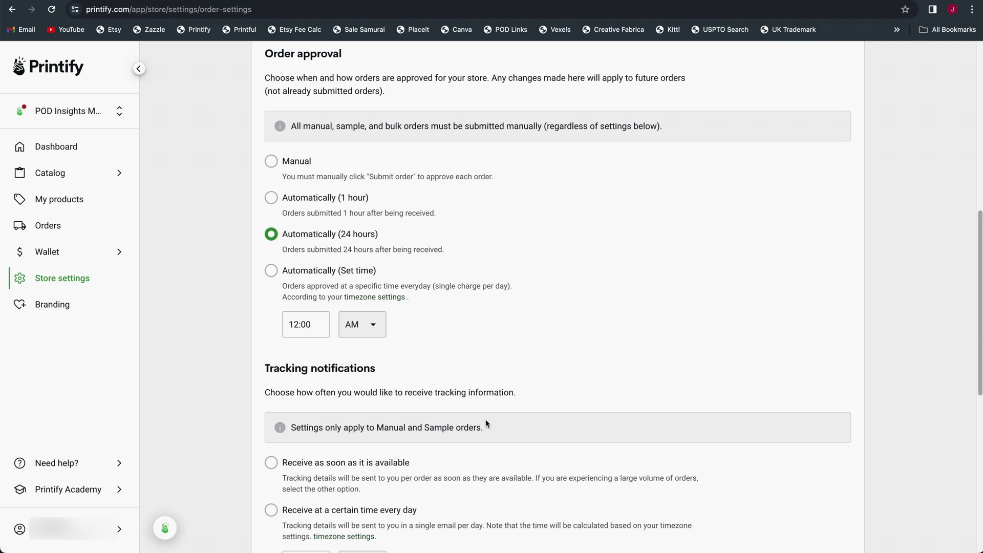
scroll(476, 421, "up", 4)
scroll(464, 419, "up", 5)
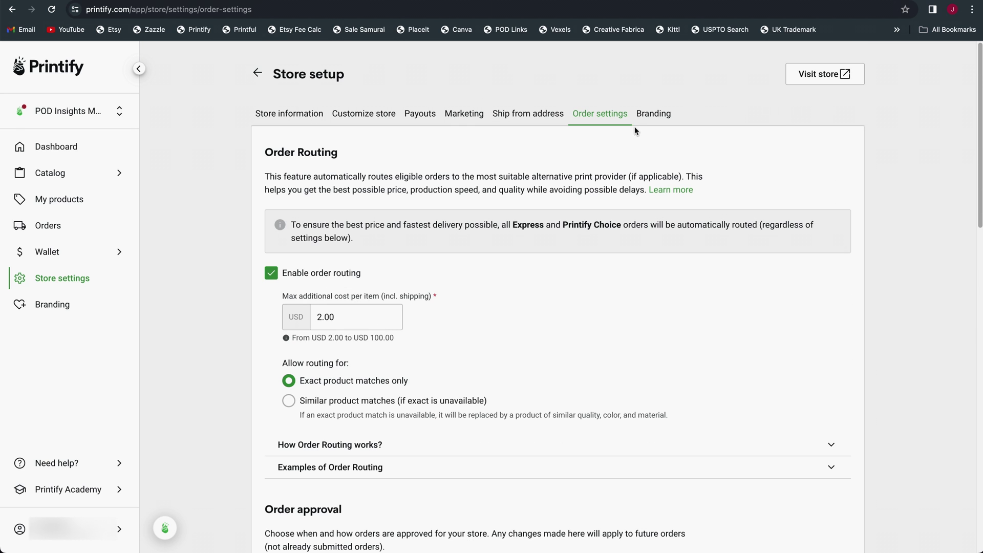
scroll(619, 463, "down", 7)
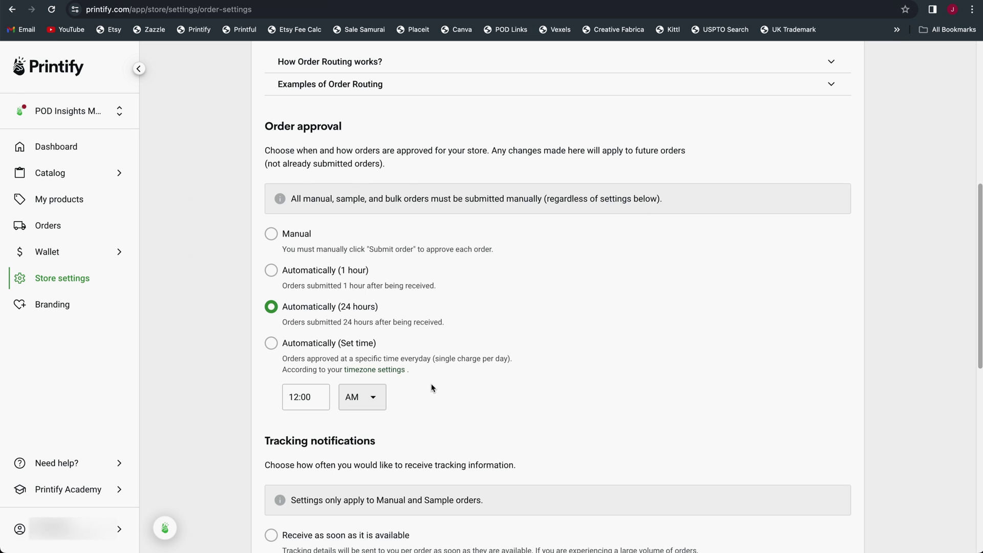
left_click(92, 118)
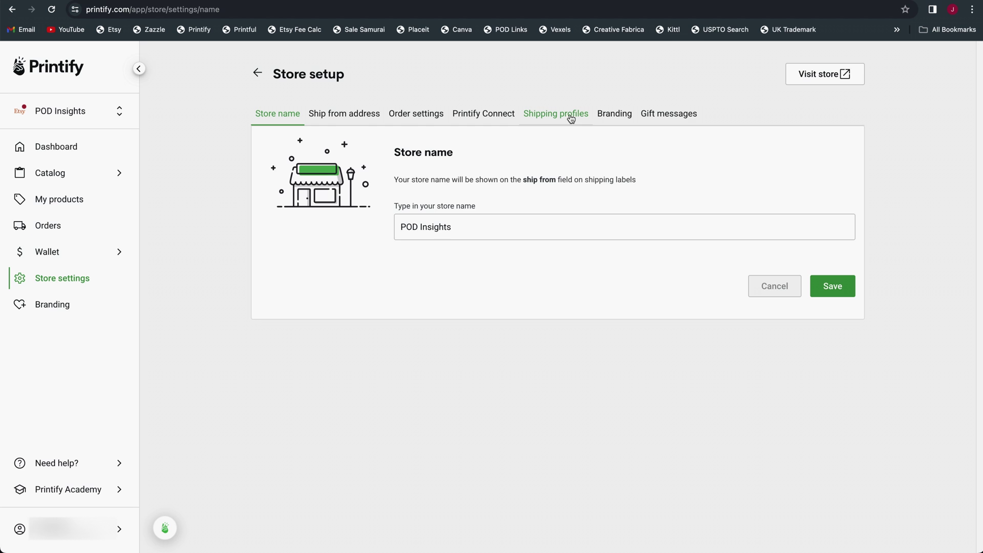
left_click(402, 119)
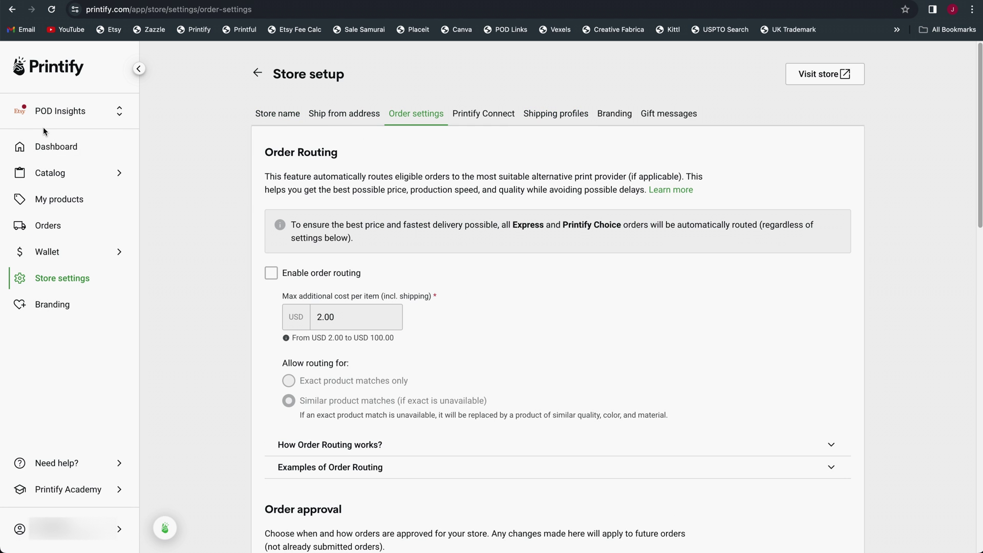
scroll(816, 286, "down", 6)
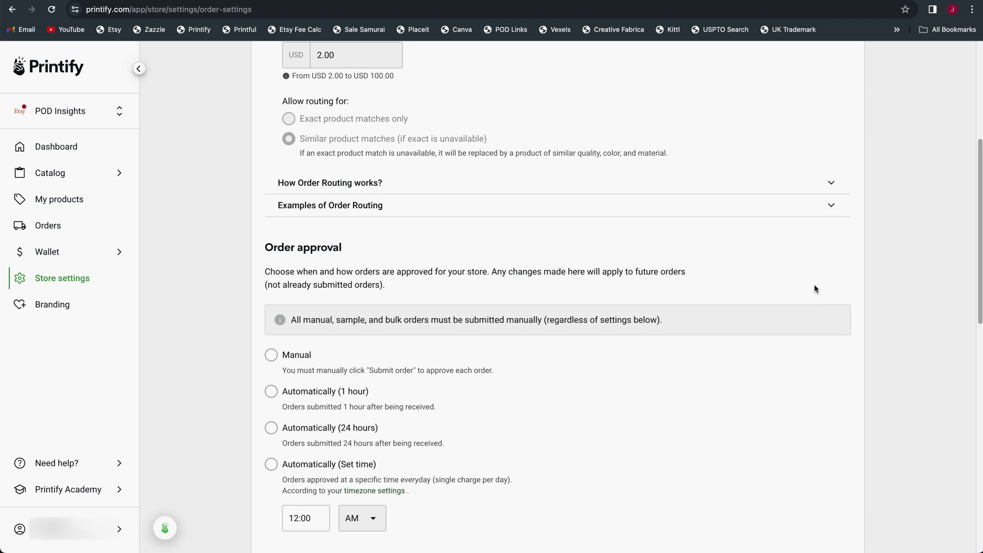
scroll(814, 288, "down", 3)
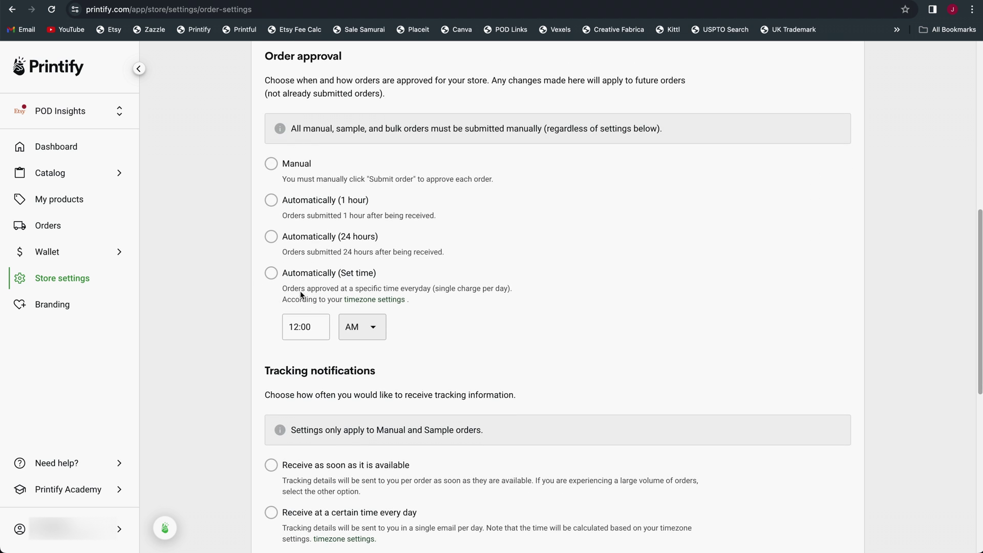
left_click_drag(298, 288, 437, 291)
left_click(455, 303)
left_click(445, 310)
left_click_drag(285, 298, 283, 290)
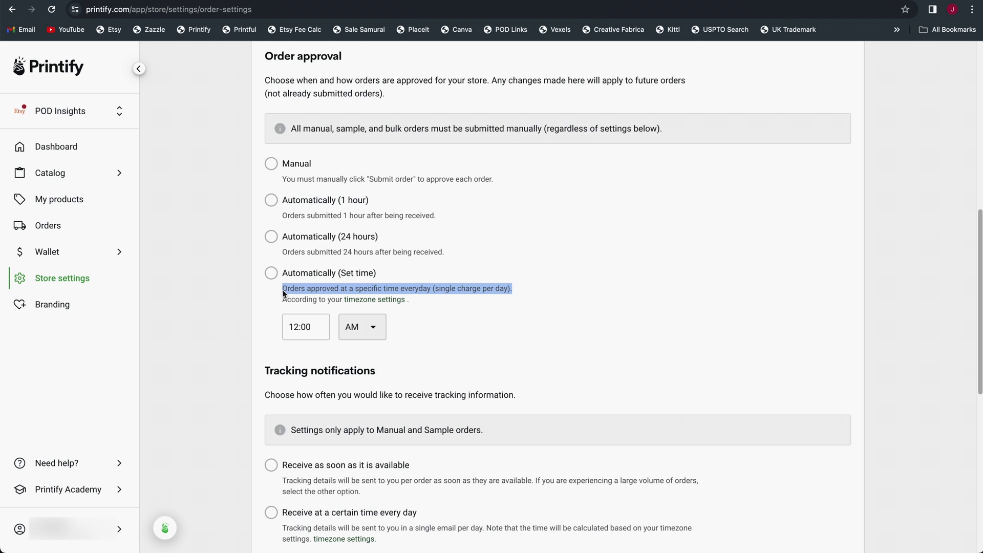
left_click(546, 315)
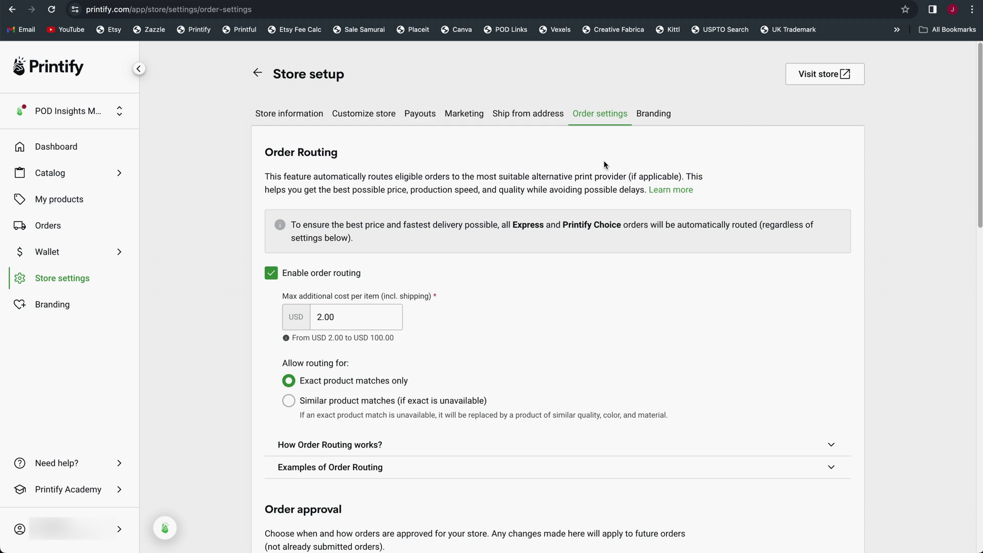
scroll(566, 296, "down", 10)
scroll(323, 186, "up", 2)
- Browse the store's theme choices on the Customize store page
left_click(354, 115)
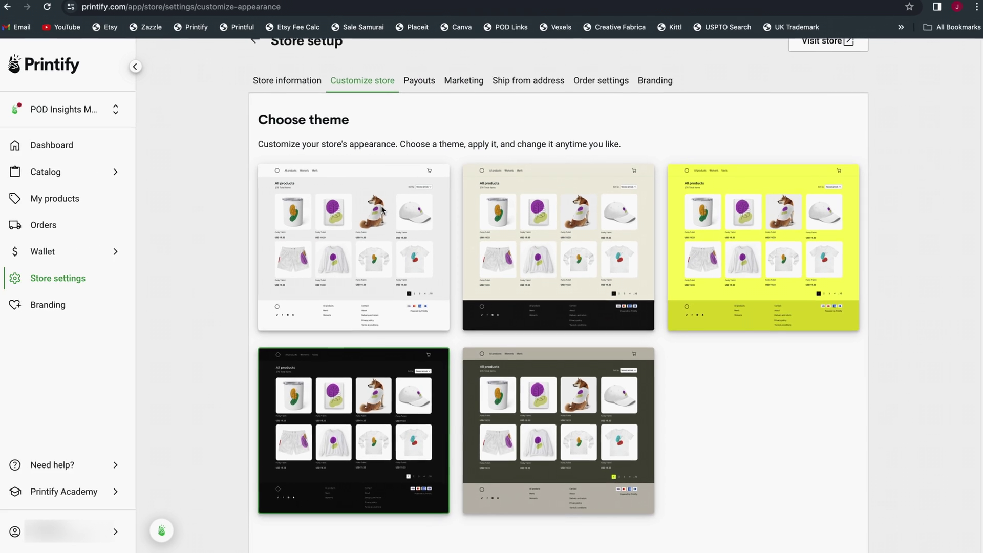
scroll(382, 210, "down", 2)
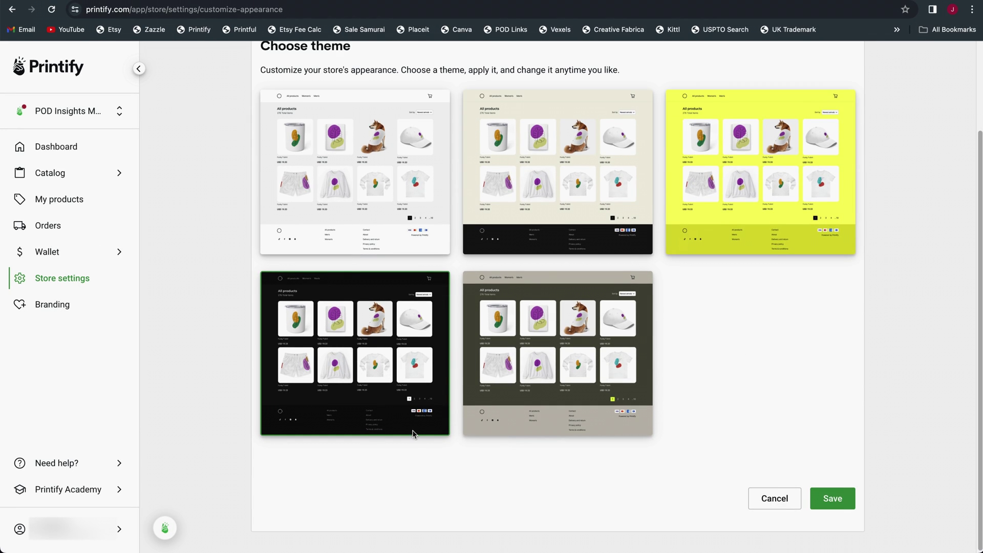
scroll(681, 464, "up", 1)
scroll(950, 493, "down", 1)
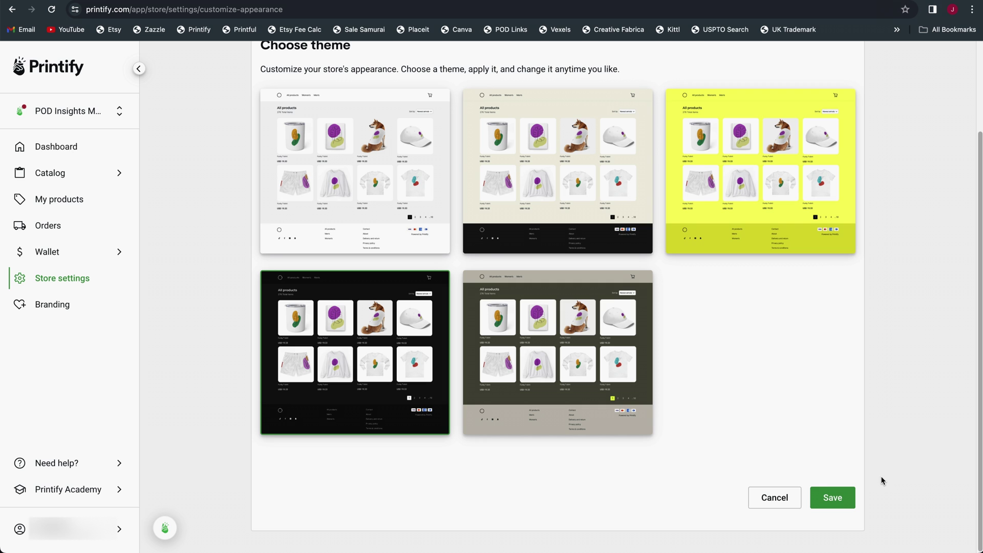
scroll(774, 377, "up", 3)
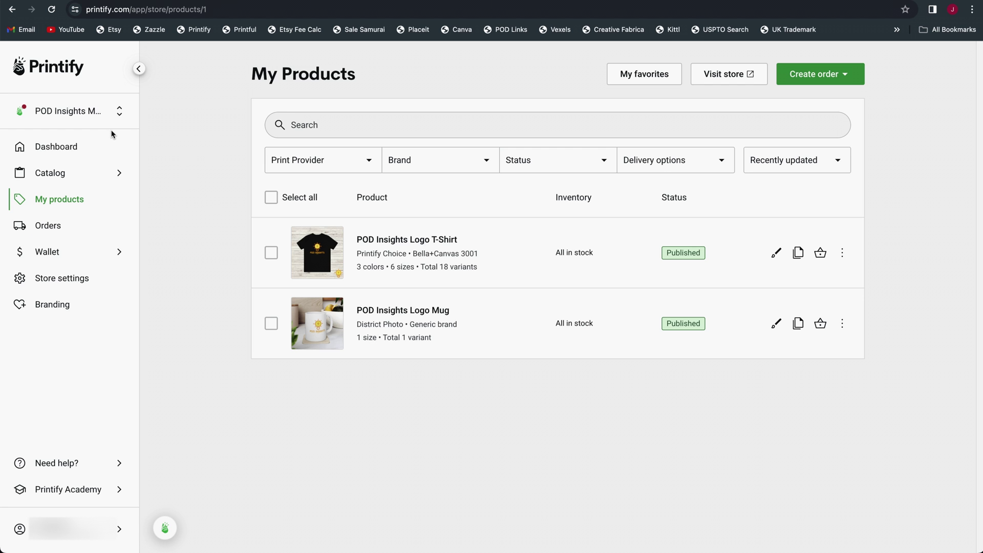
- Switch to the Etsy POD Insights store, browse its products, then reopen the store switcher
left_click(90, 121)
left_click(57, 220)
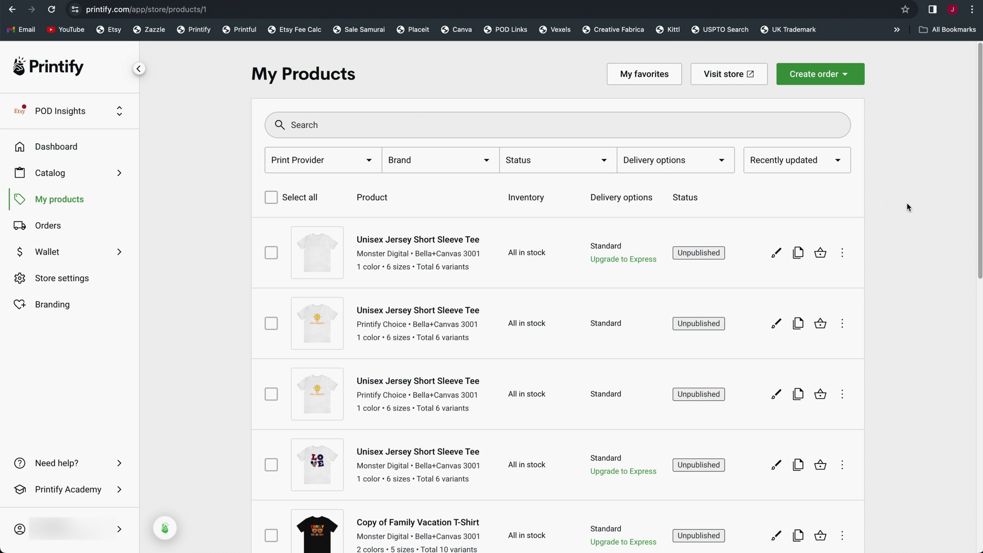
scroll(949, 138, "down", 3)
scroll(977, 366, "down", 8)
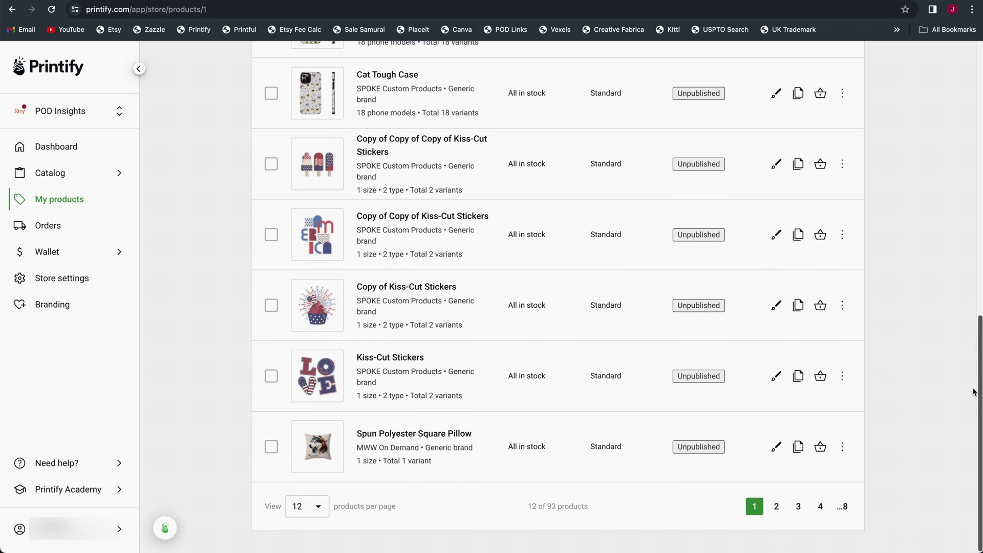
scroll(976, 367, "up", 11)
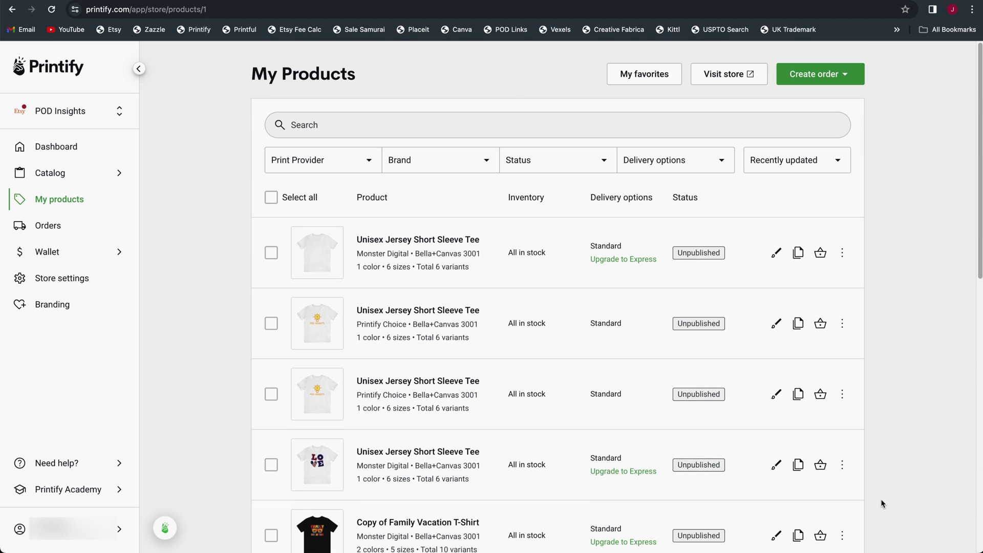
scroll(919, 381, "down", 1)
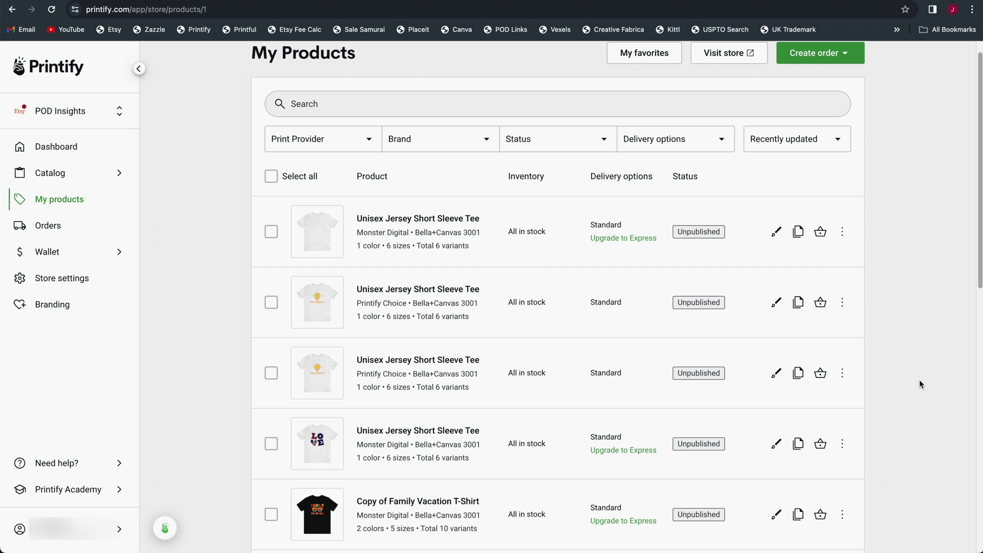
scroll(920, 379, "up", 1)
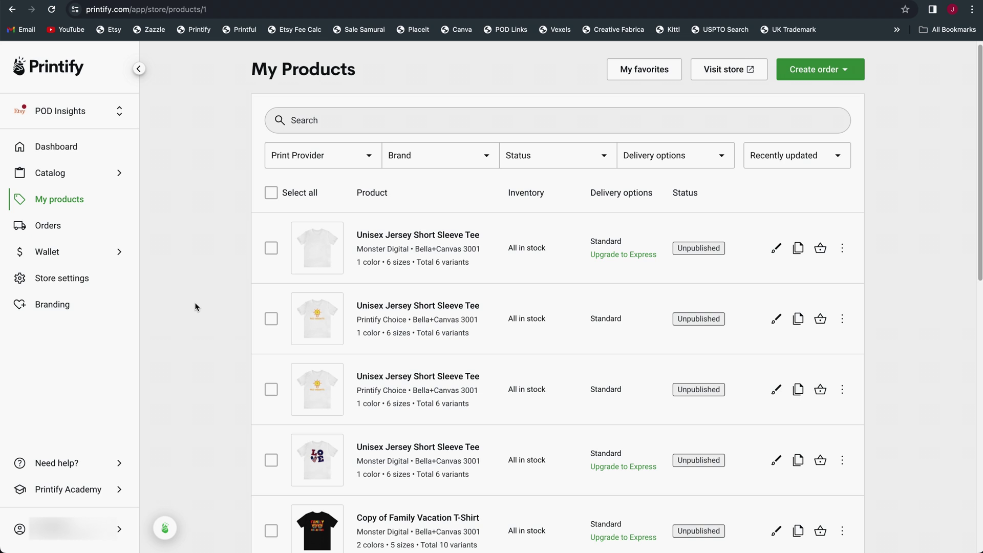
left_click(79, 117)
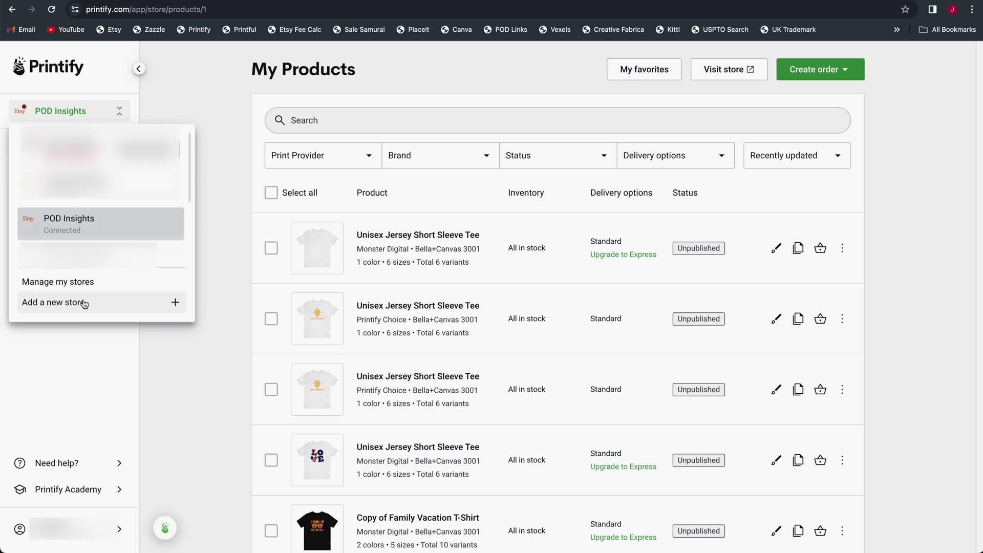
- Start copying the Etsy store's 93 products to POD Insights Merch and read the copying-time note
left_click(43, 284)
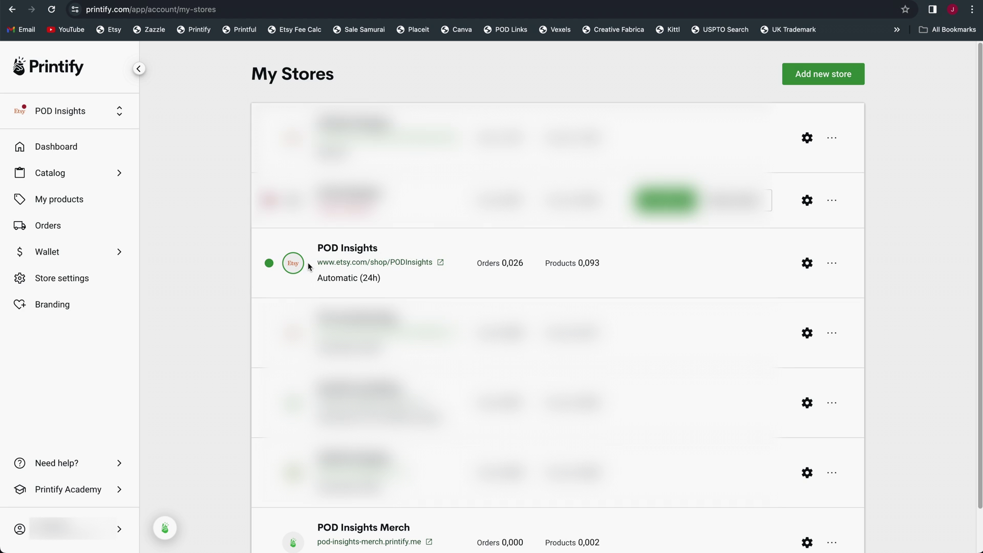
left_click(831, 264)
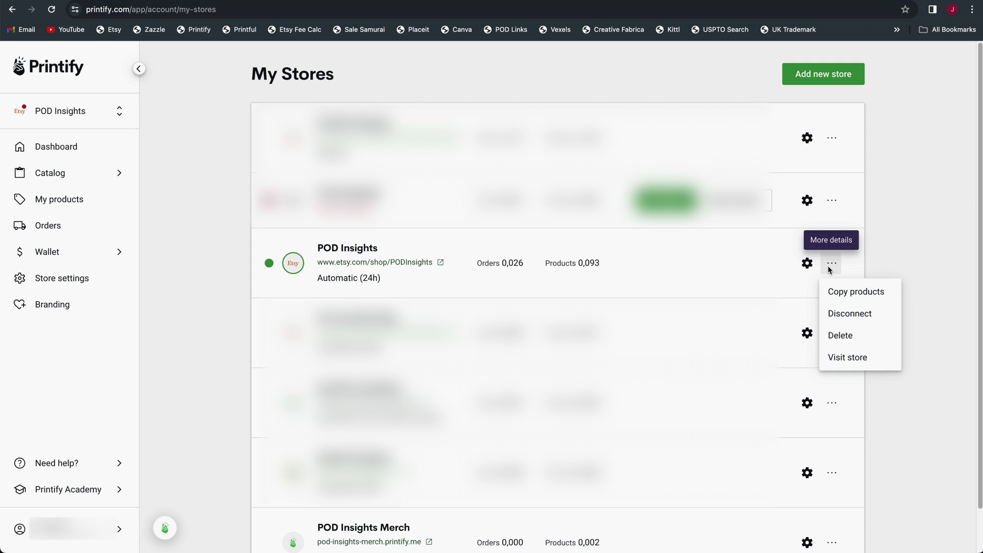
left_click(865, 295)
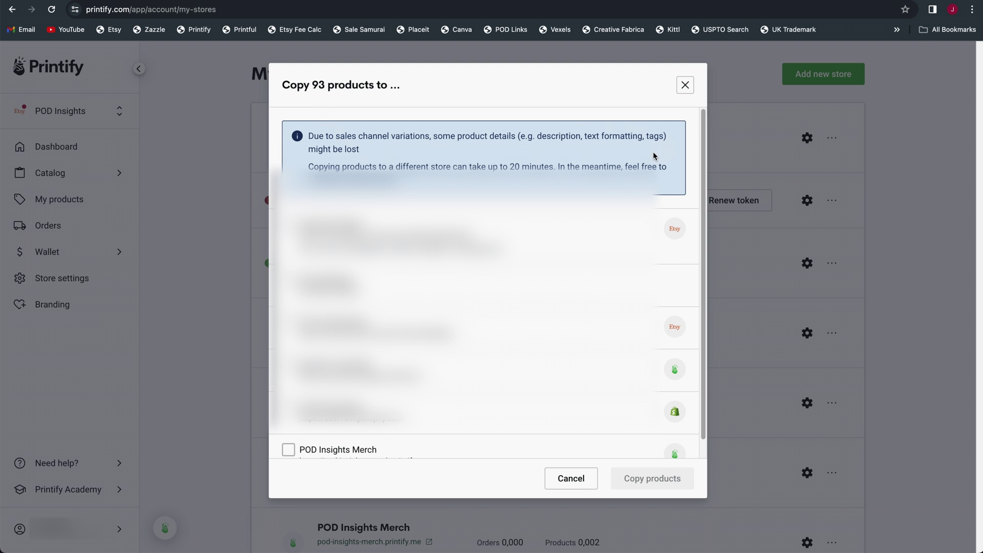
scroll(653, 153, "down", 1)
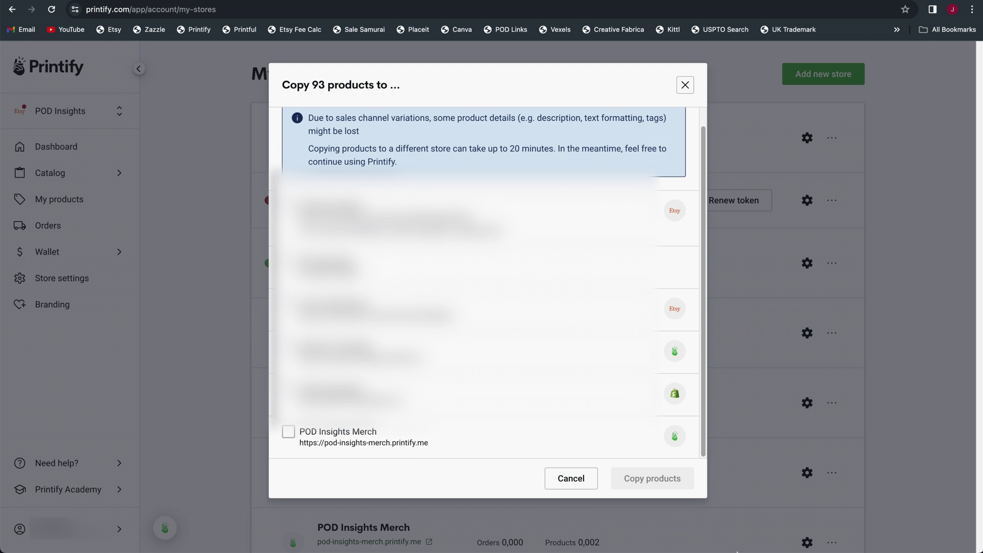
left_click(290, 434)
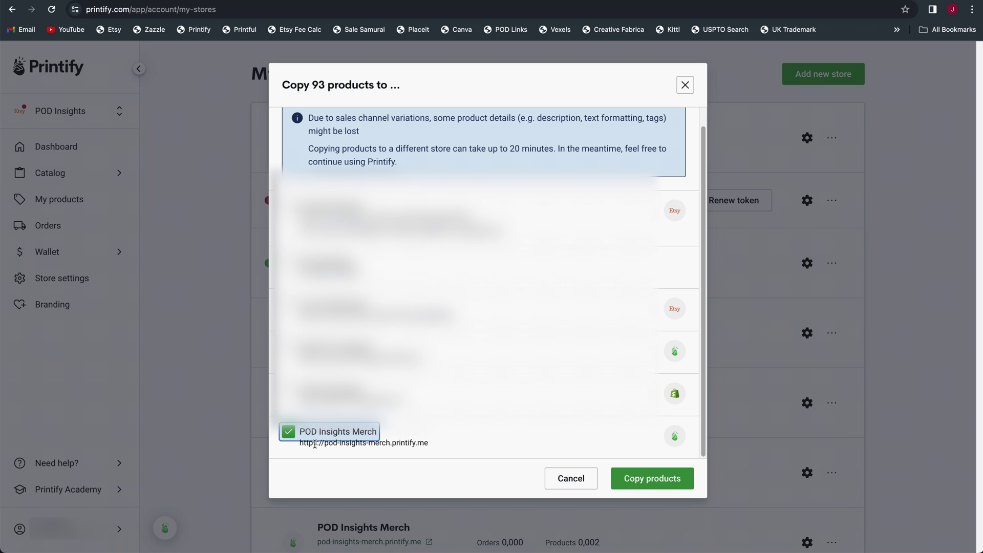
scroll(409, 159, "up", 1)
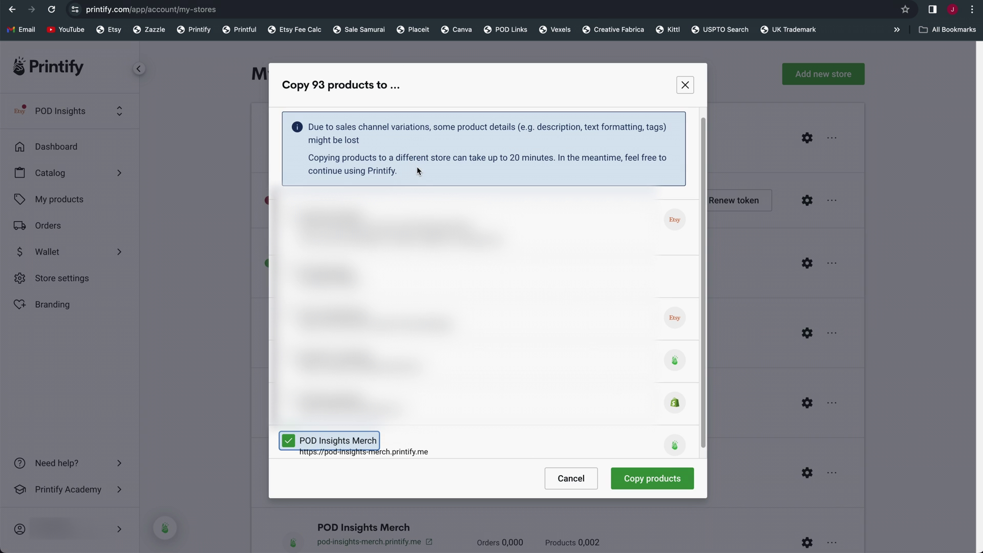
left_click_drag(417, 170, 263, 134)
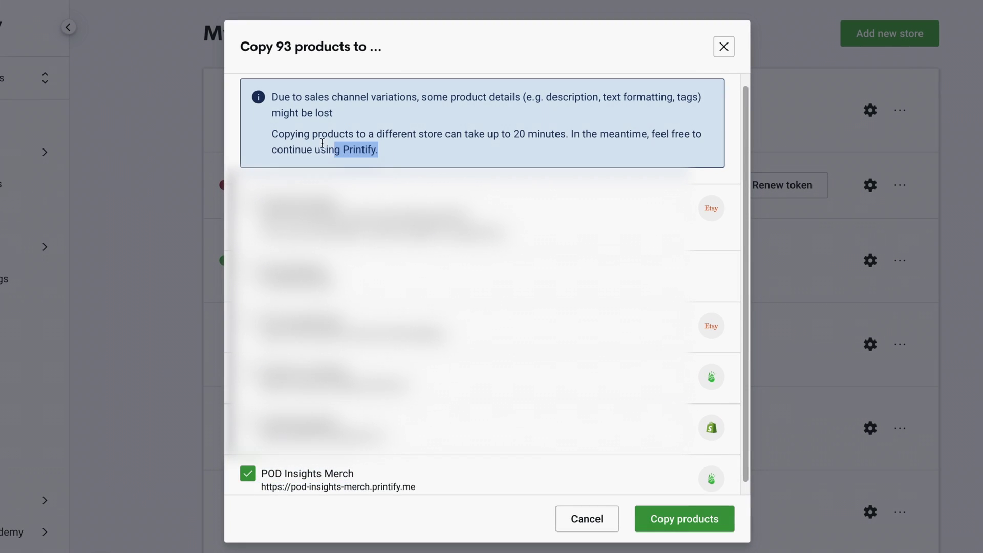
left_click(403, 150)
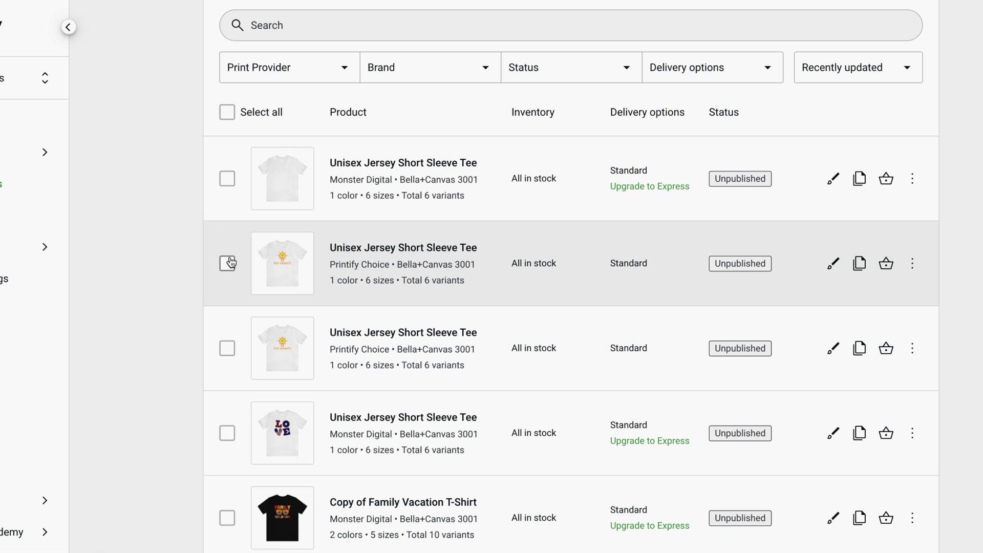
scroll(208, 276, "down", 5)
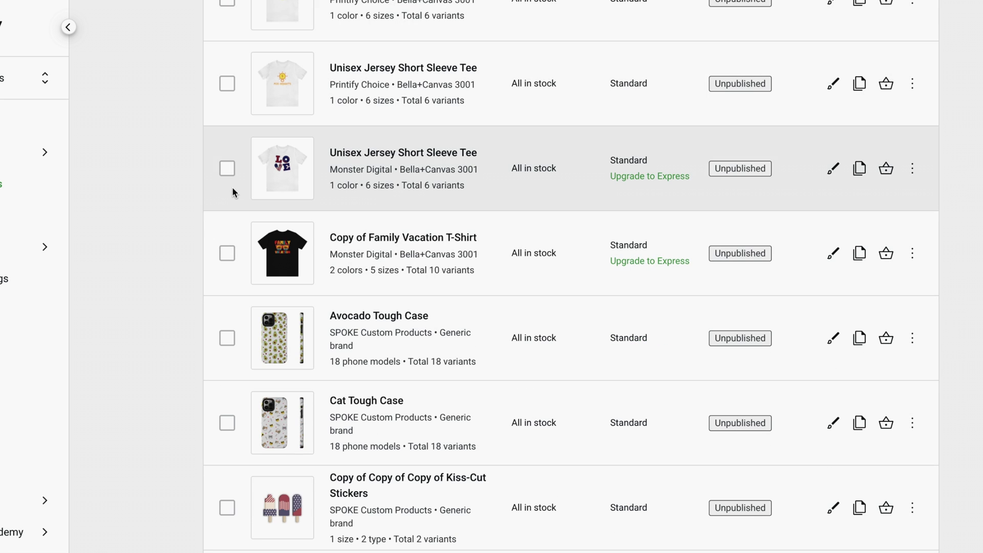
left_click(227, 168)
left_click(231, 257)
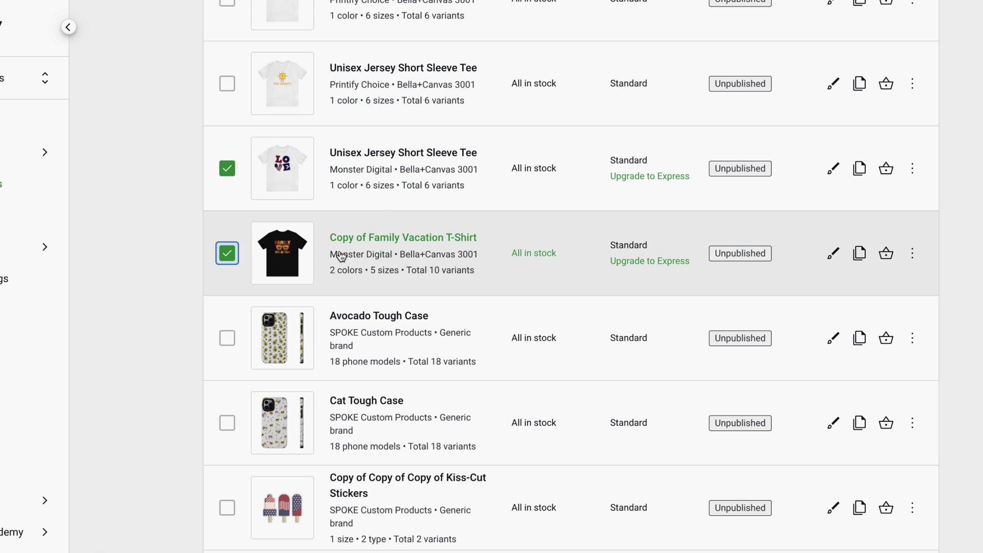
scroll(203, 286, "up", 5)
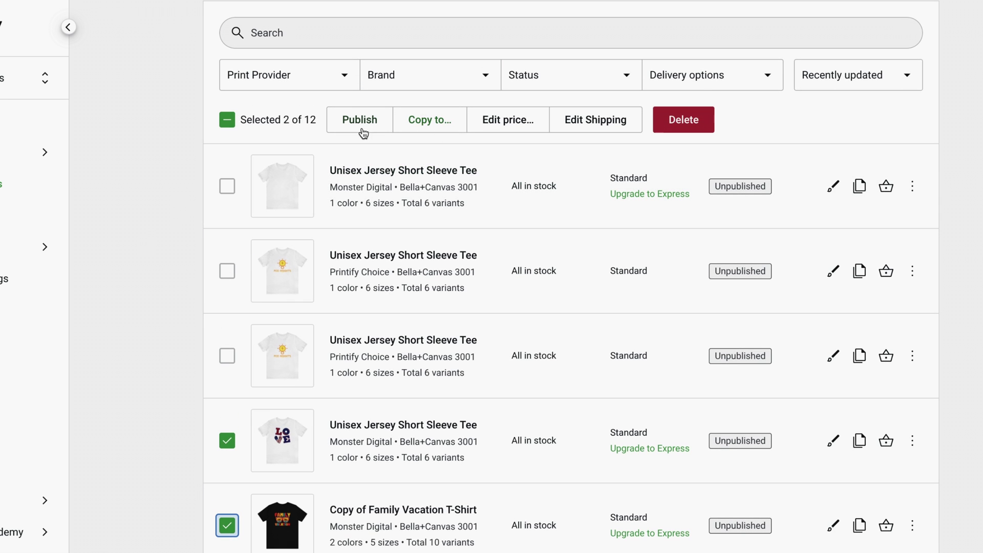
left_click(430, 128)
scroll(439, 481, "down", 2)
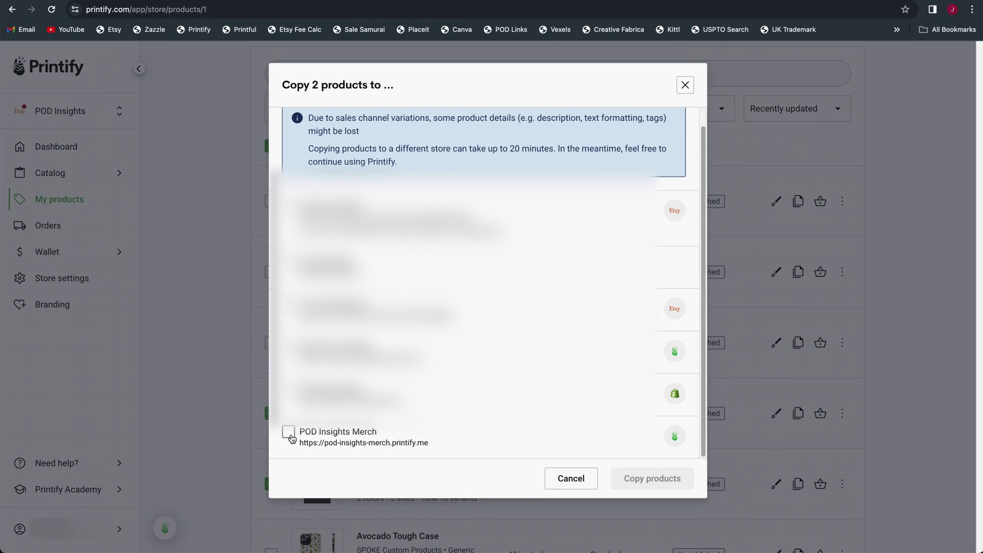
left_click(290, 434)
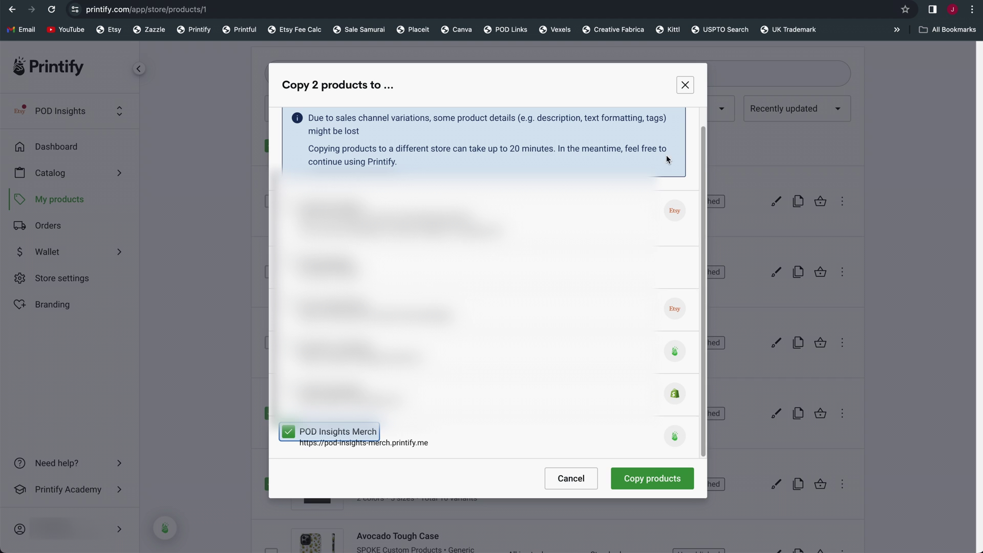
left_click(688, 86)
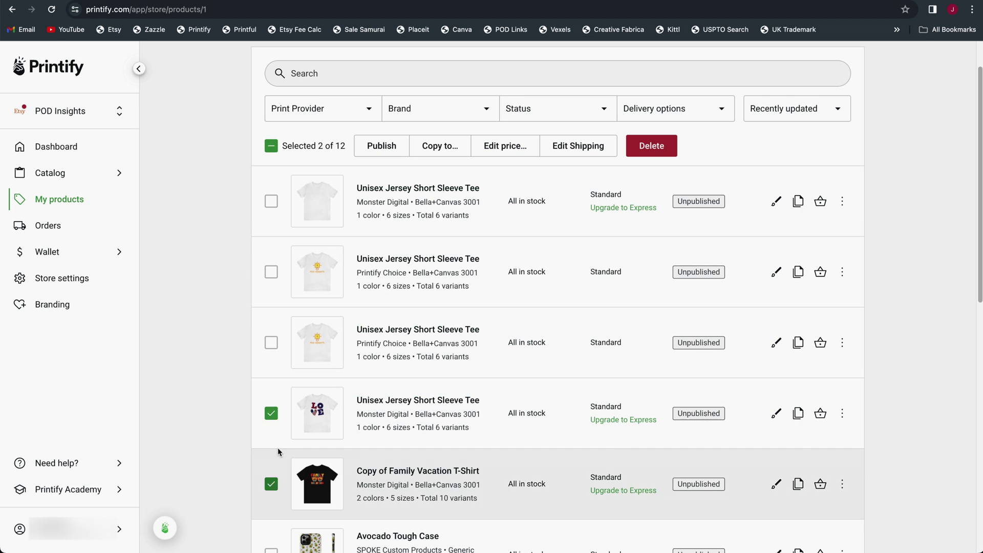
- Untick the LOVE tee and Family Vacation T-Shirt, then start and cancel copying the T-shirt
left_click(271, 484)
left_click(271, 413)
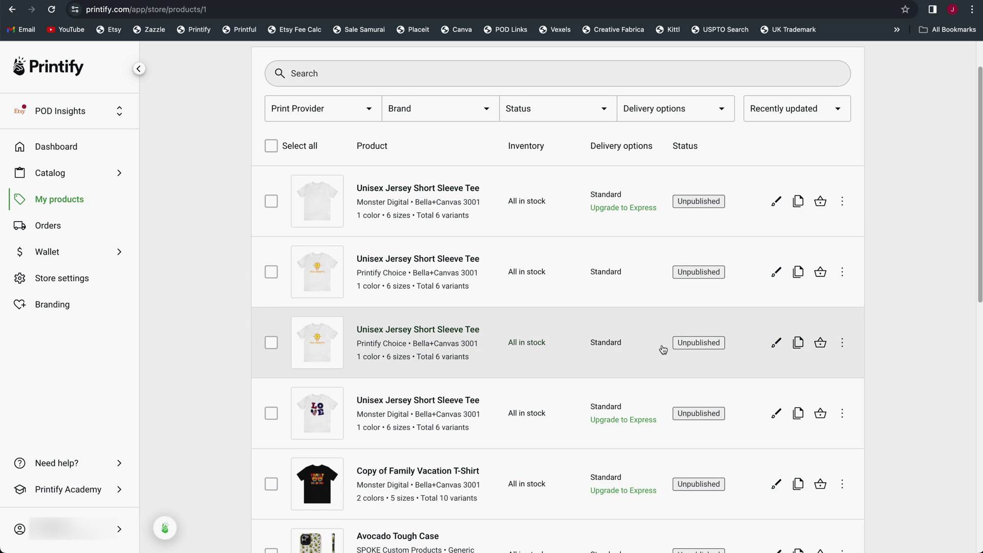
scroll(635, 342, "down", 3)
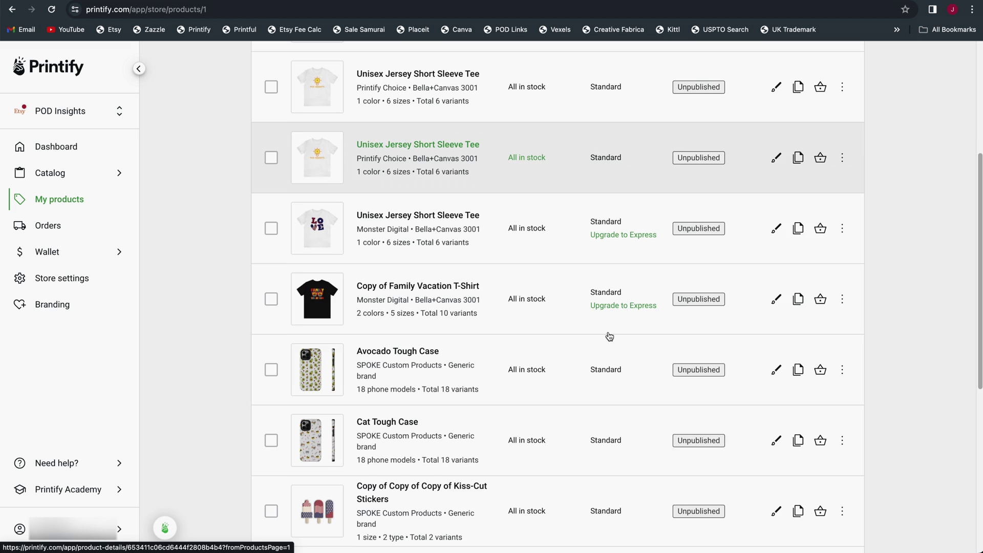
scroll(609, 337, "down", 1)
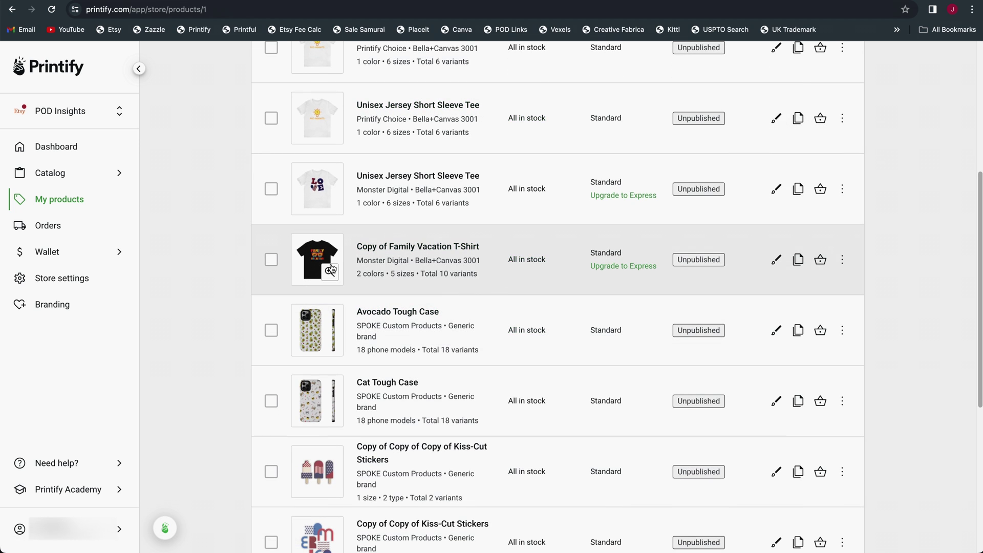
left_click(843, 260)
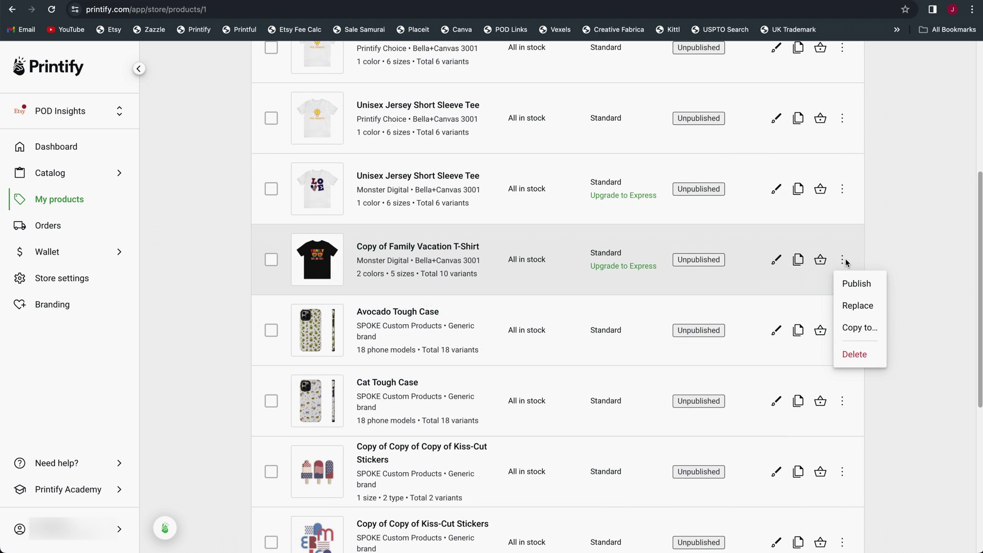
left_click(869, 331)
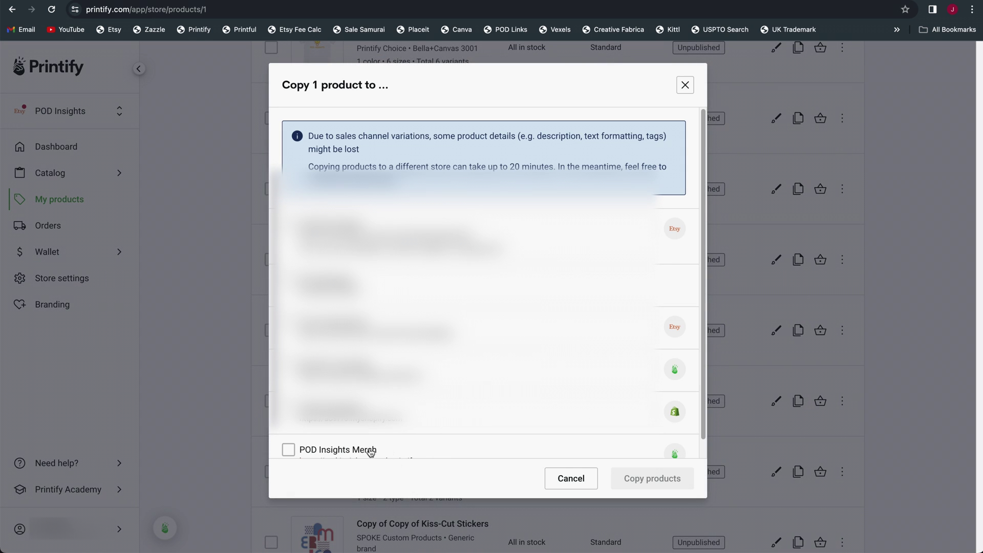
left_click(571, 479)
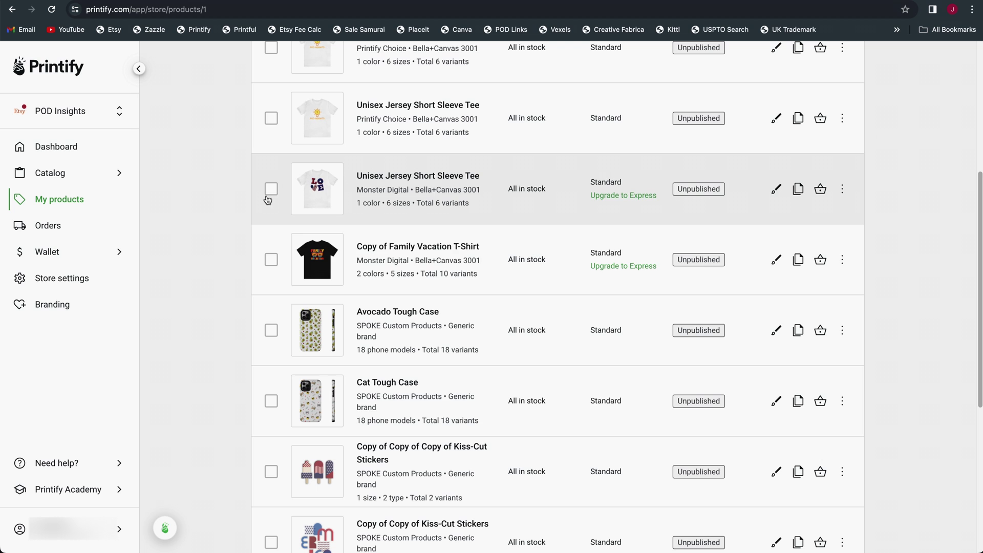
- Copy the Family Vacation T-Shirt to the POD Insights Merch store
scroll(229, 284, "up", 5)
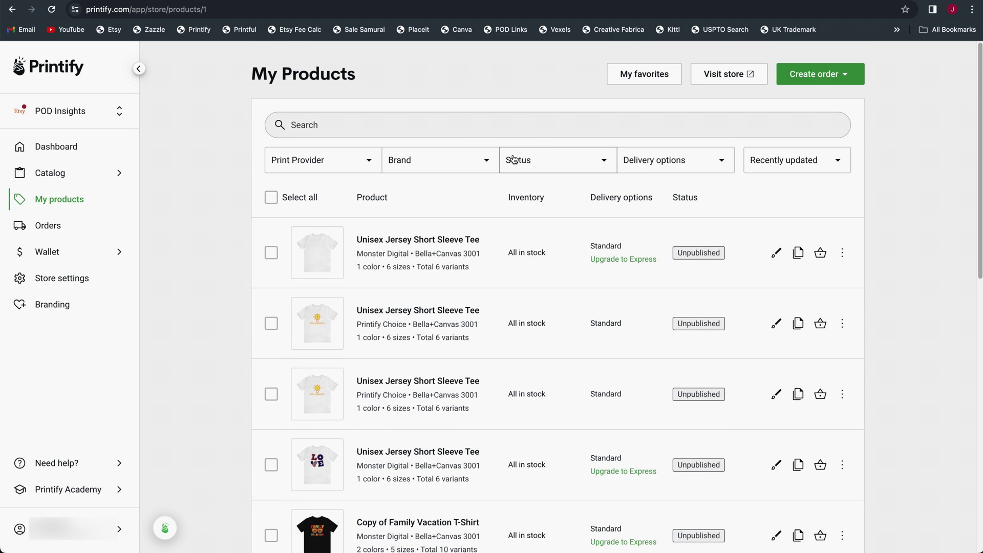
scroll(242, 322, "down", 5)
scroll(242, 322, "down", 1)
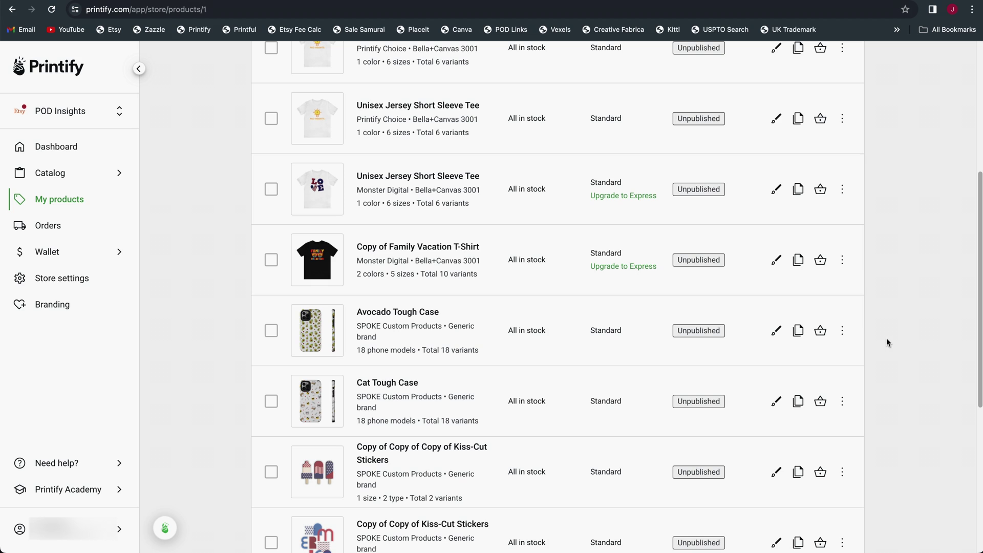
left_click(843, 260)
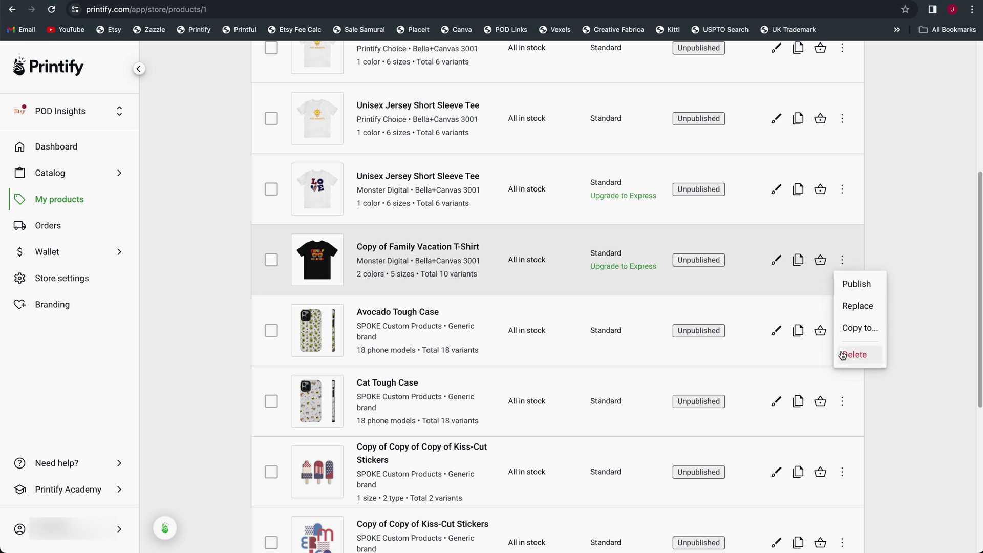
left_click(856, 329)
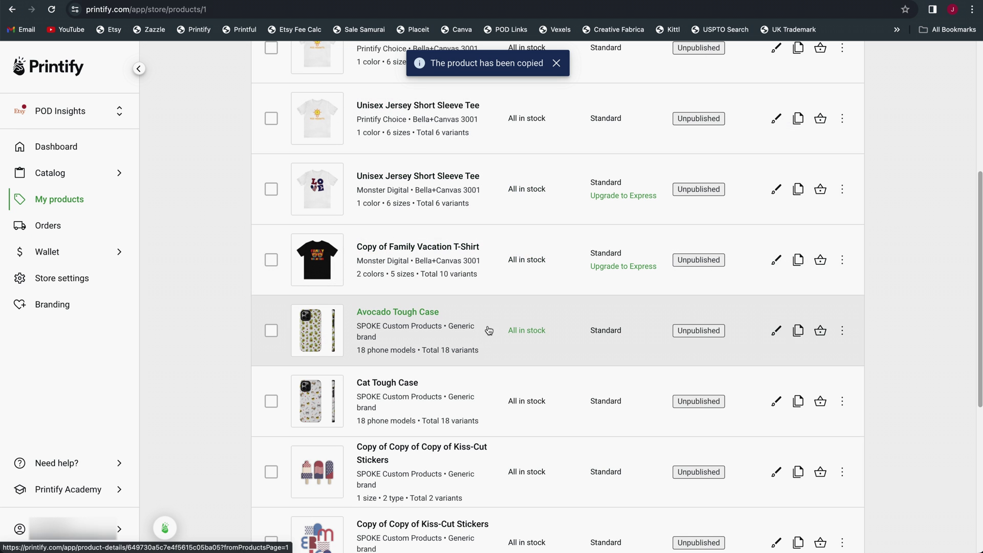
scroll(482, 332, "up", 5)
scroll(264, 98, "up", 1)
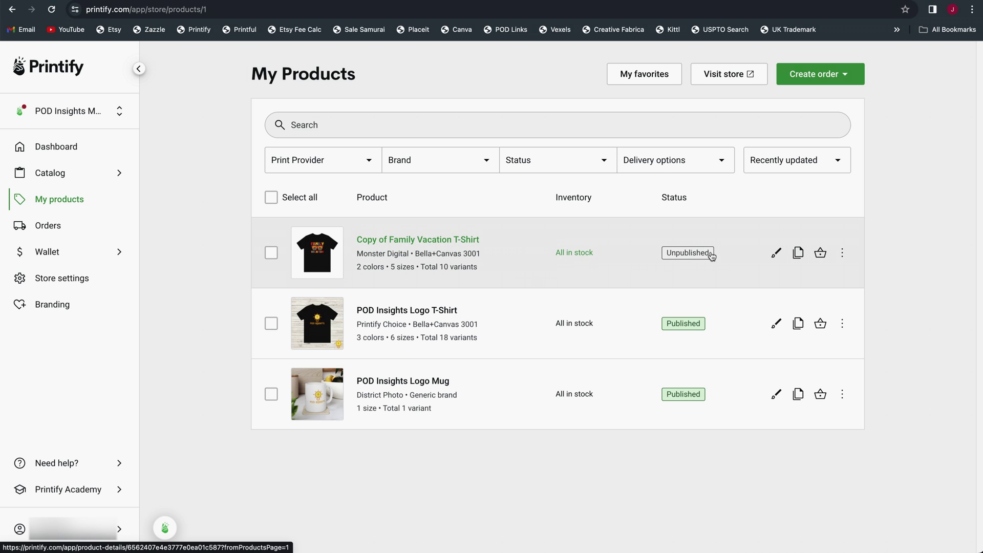
- Open the Copy of Family Vacation T-Shirt details page from the My Products list
left_click(271, 252)
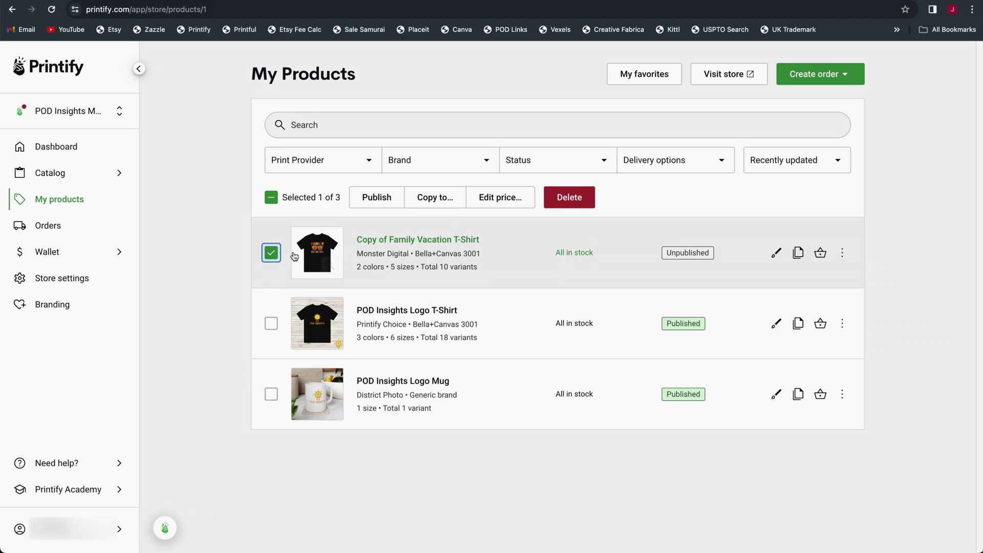
left_click(271, 253)
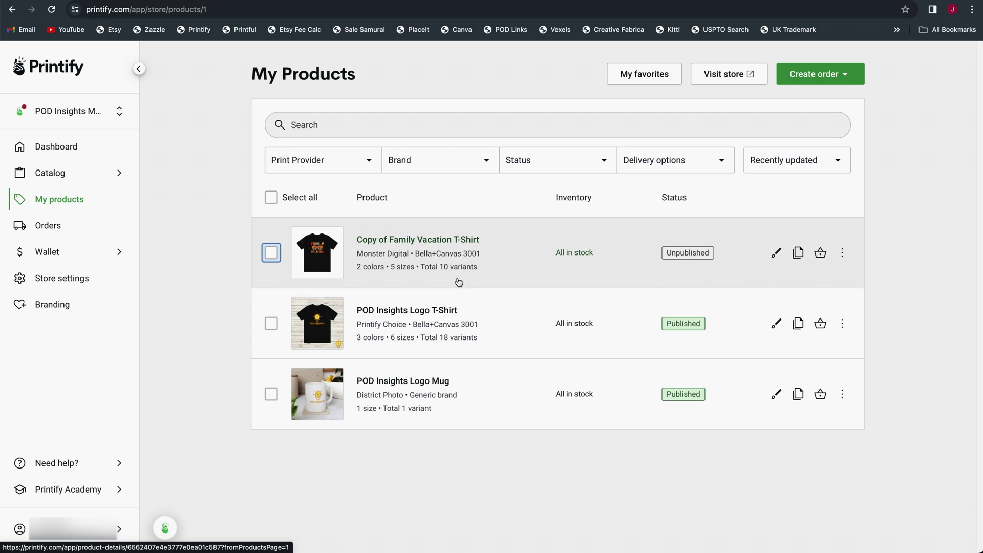
left_click(450, 244)
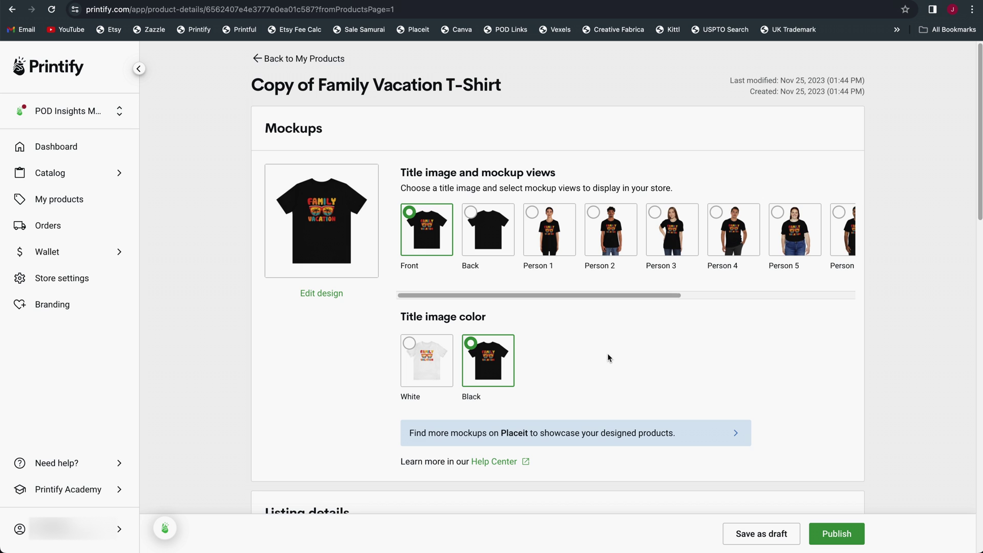
- Make the Lifestyle mockup the T-shirt's title image
left_click_drag(517, 299, 723, 298)
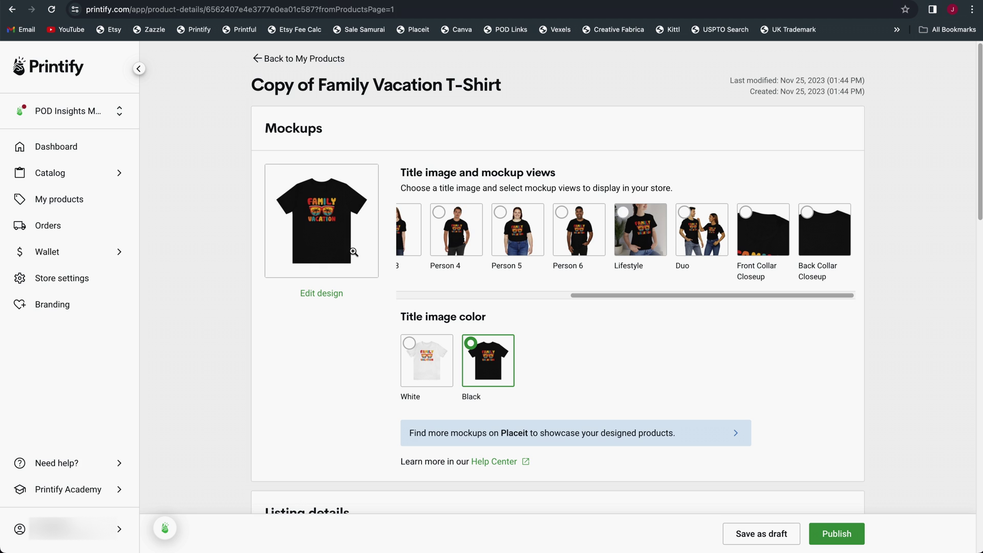
left_click_drag(575, 295, 440, 291)
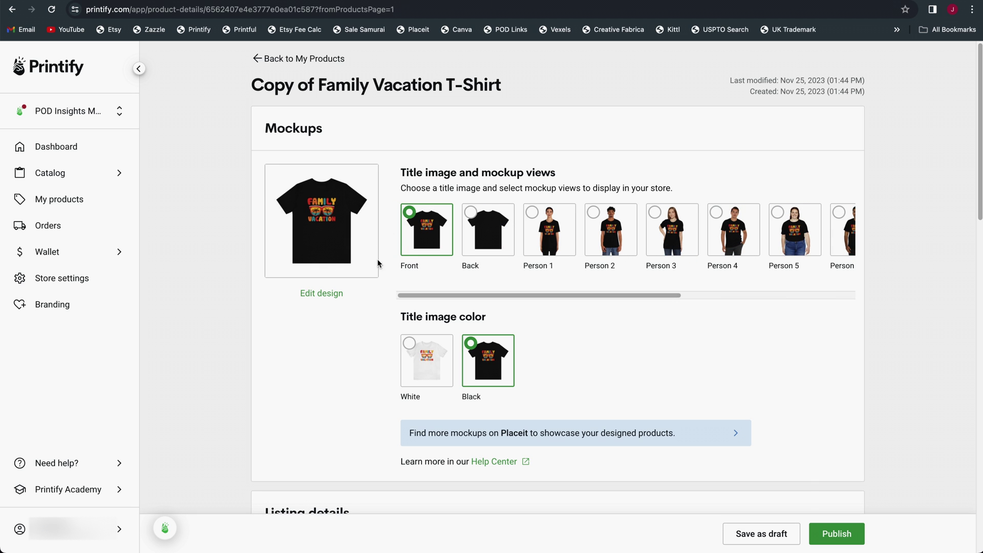
left_click_drag(522, 296, 696, 295)
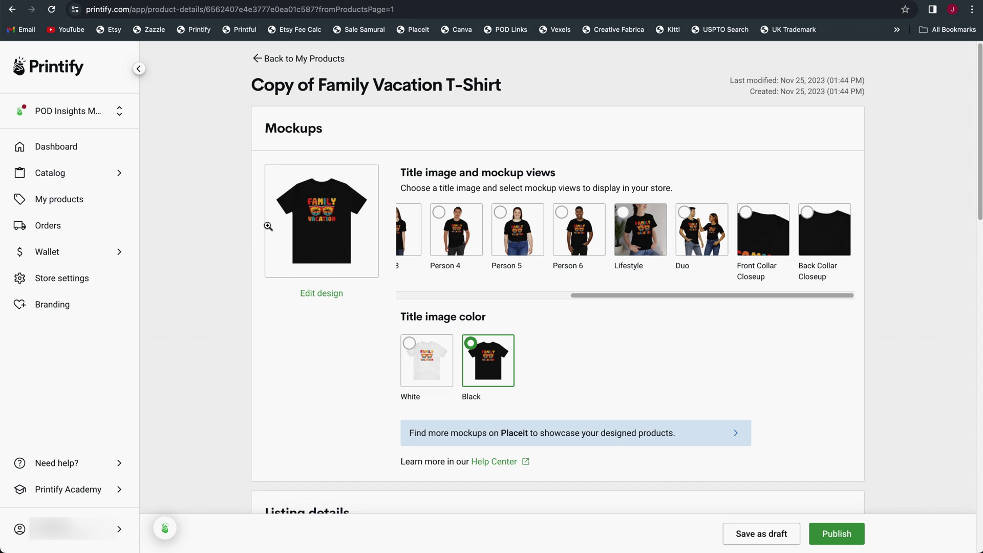
left_click(636, 228)
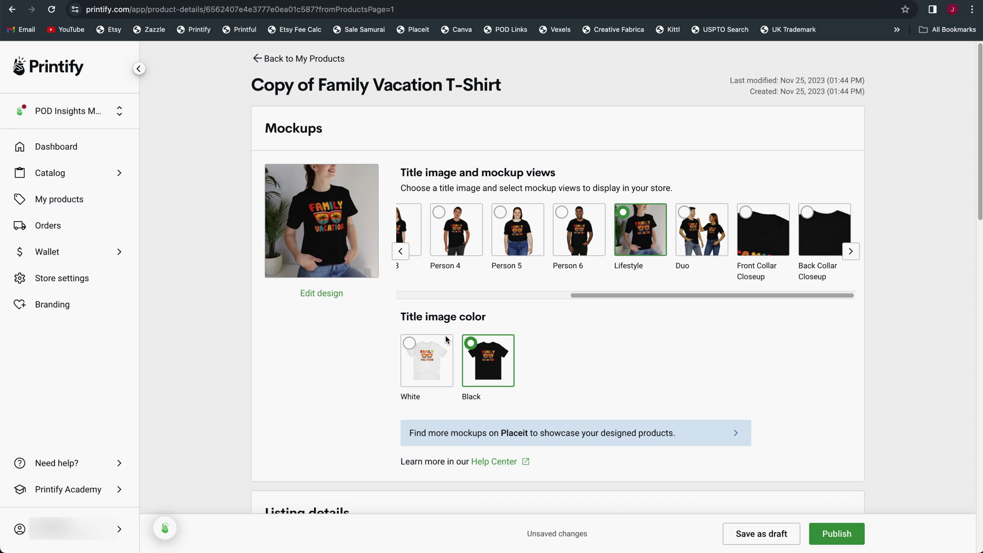
scroll(511, 305, "left", 3)
scroll(511, 302, "right", 3)
- Split the description so the fabric content and Light fabric sit on separate lines
scroll(672, 416, "down", 8)
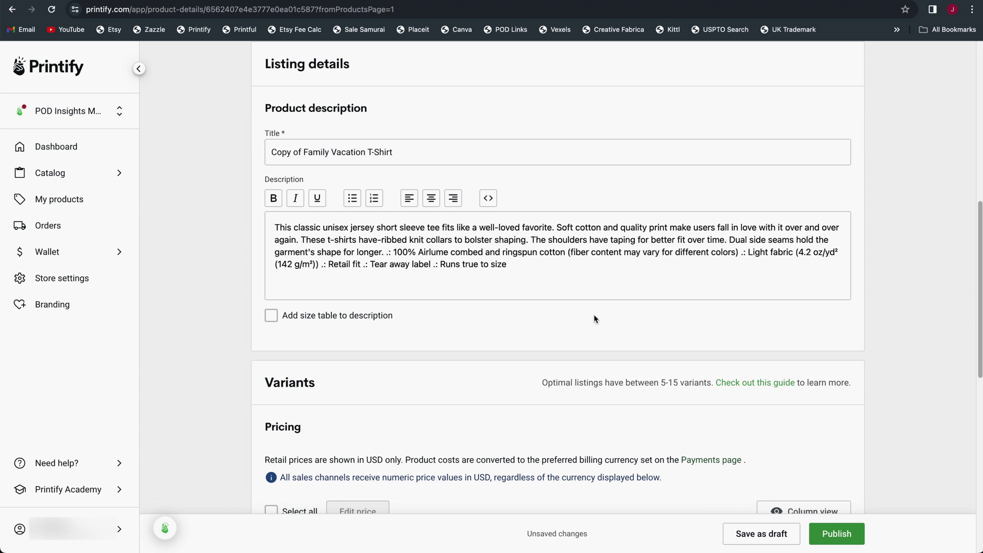
scroll(597, 313, "down", 1)
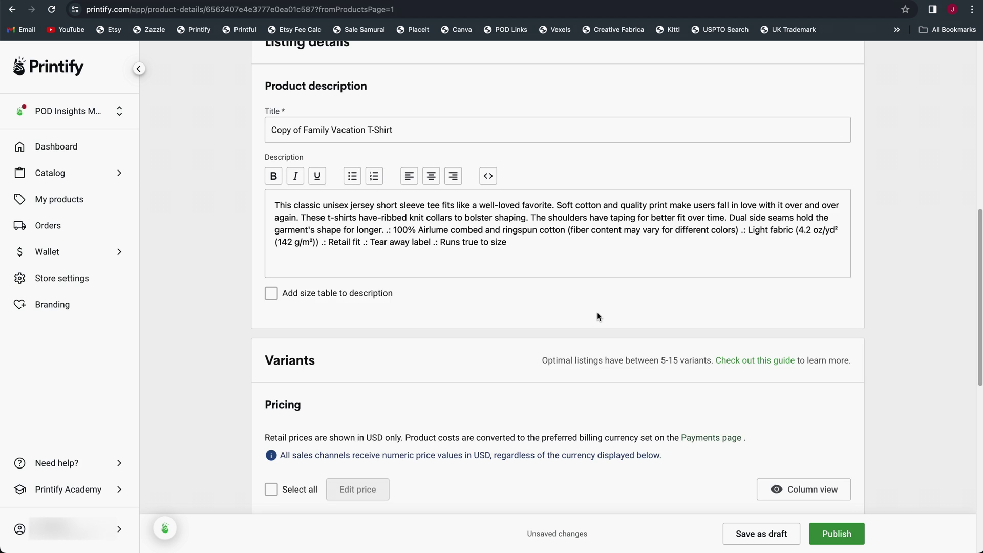
left_click(561, 239)
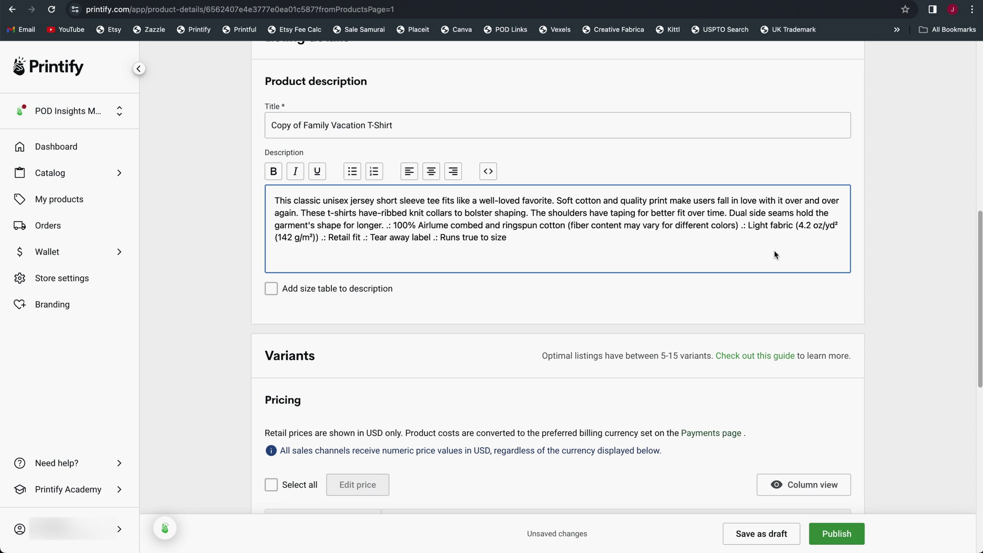
left_click(387, 225)
key("Return")
key("Return")
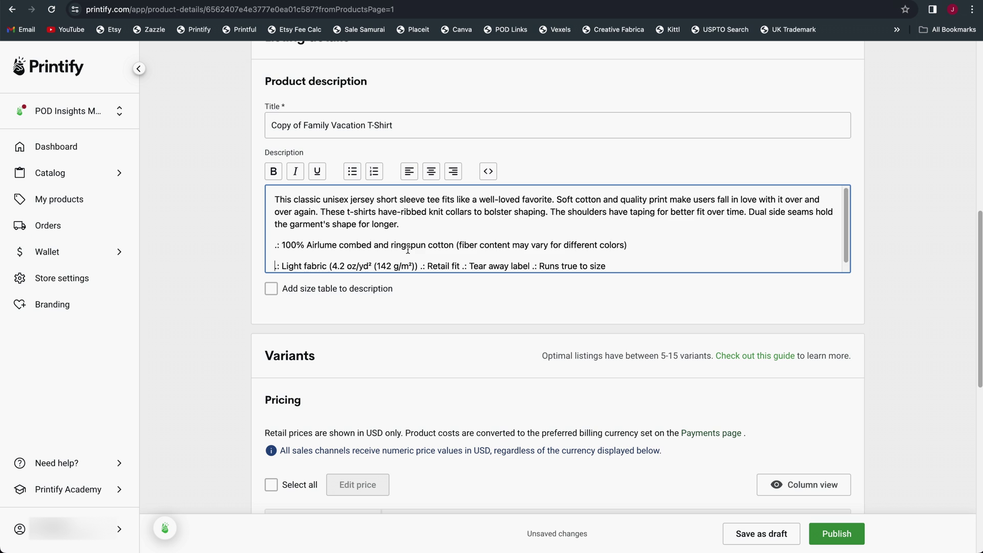
left_click(419, 256)
key("Return")
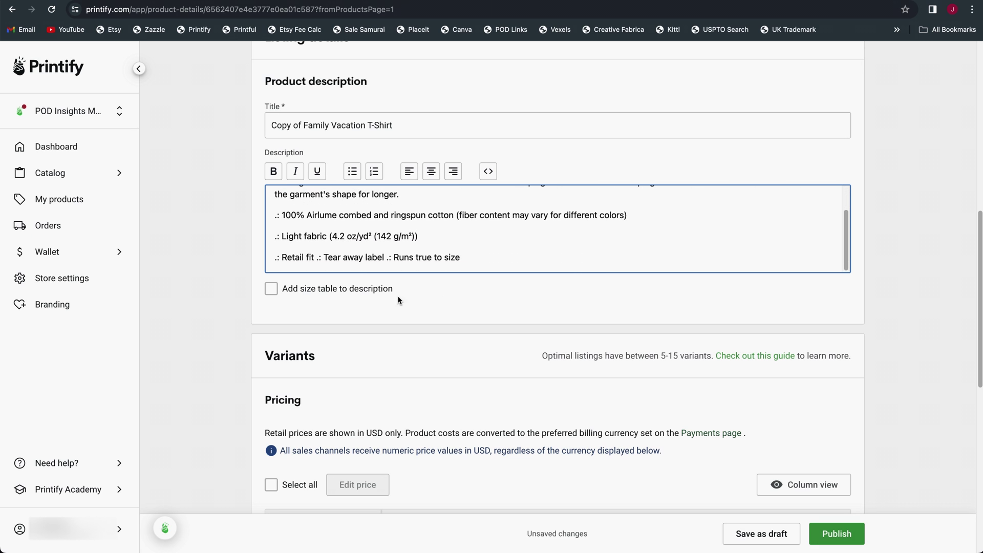
- Append the Imperial S–2XL size table to the description
left_click(274, 294)
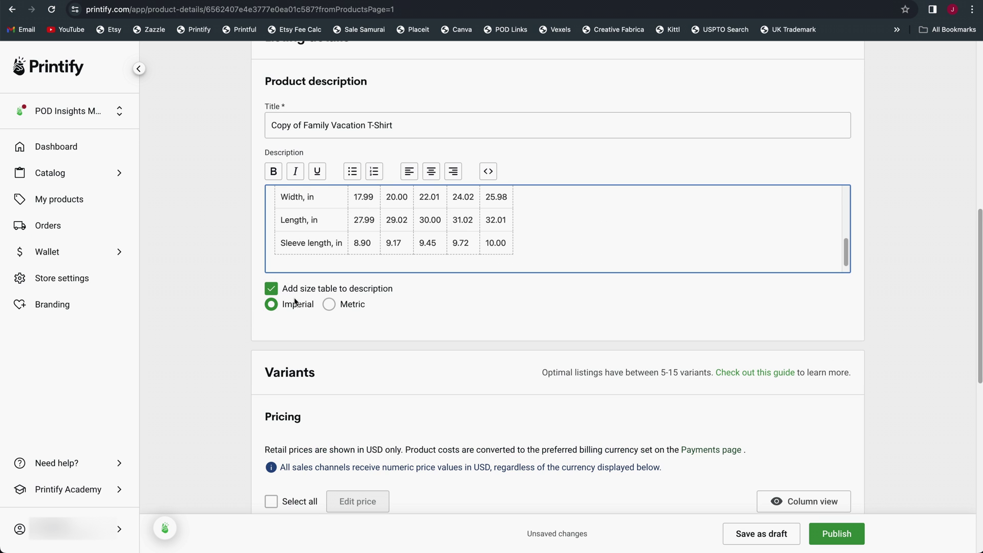
scroll(430, 237, "up", 3)
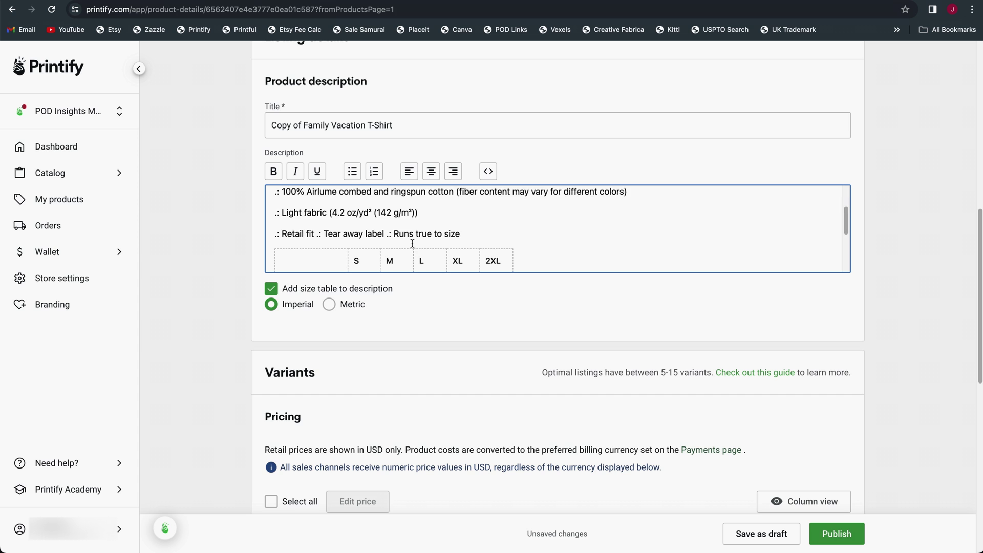
scroll(423, 236, "down", 3)
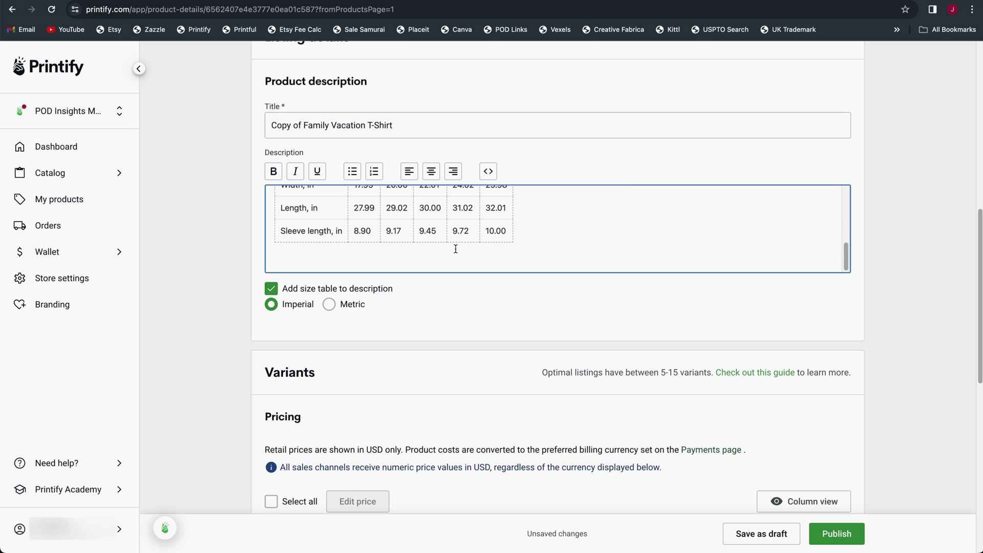
- Review the Pricing table's retail price, profit and shipping columns across the variants
scroll(563, 359, "down", 8)
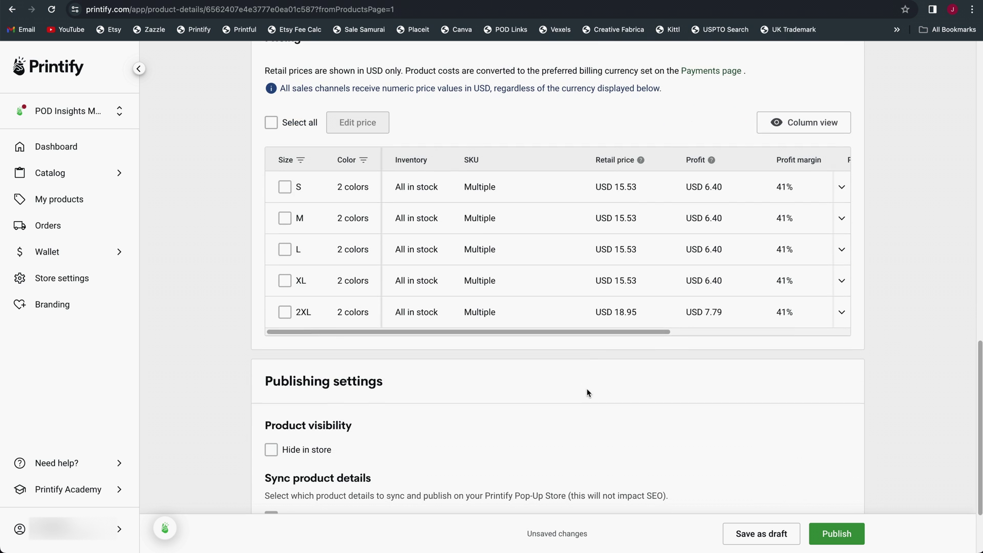
left_click_drag(555, 330, 526, 336)
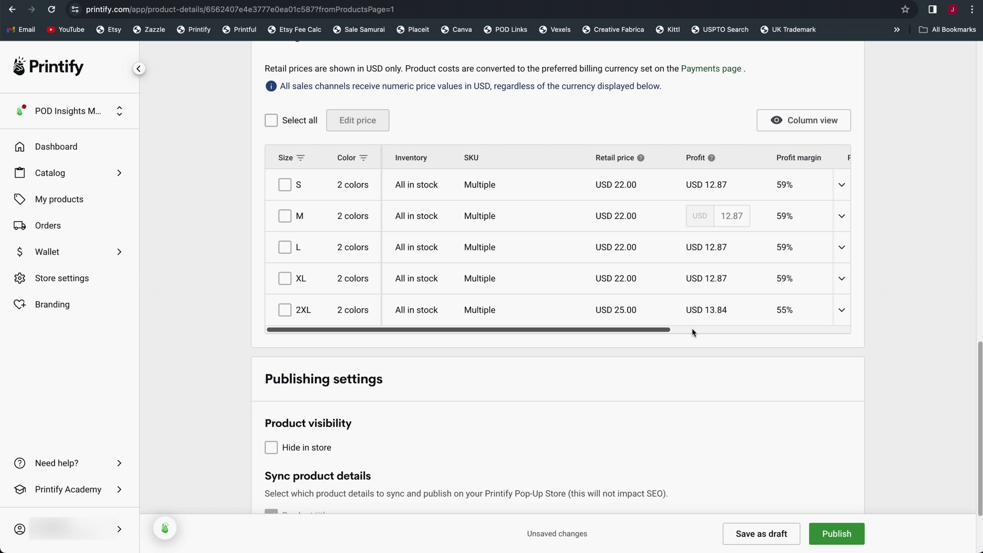
scroll(736, 328, "right", 4)
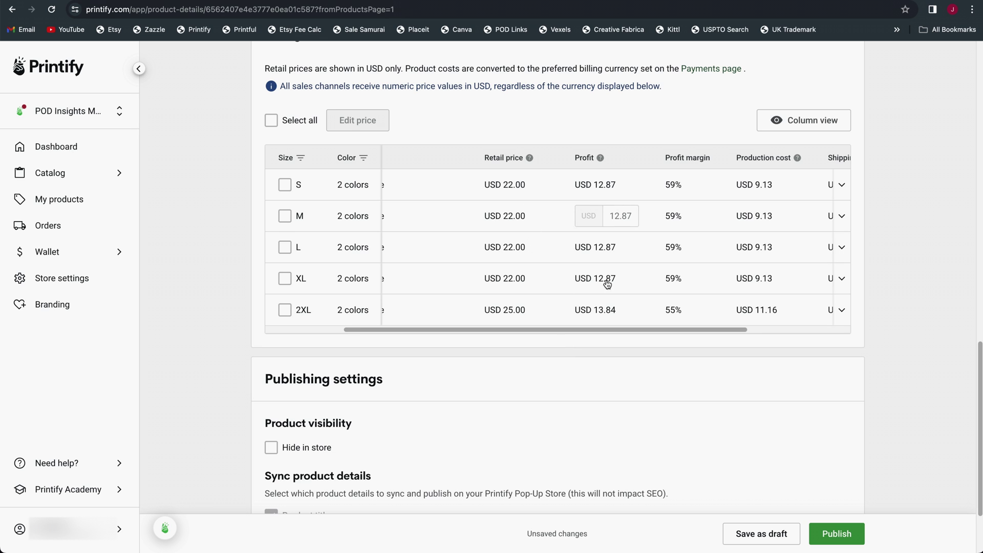
scroll(666, 331, "right", 2)
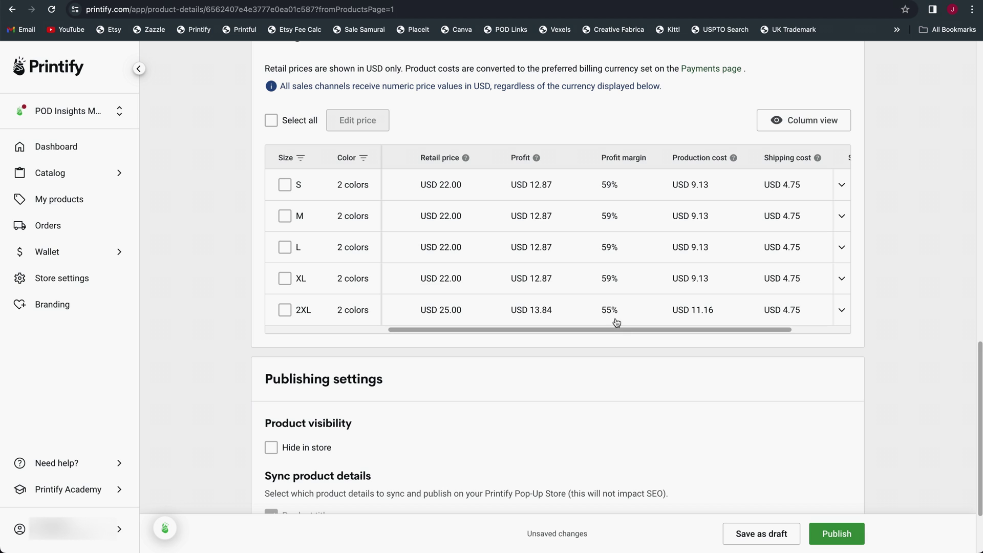
left_click_drag(627, 330, 675, 331)
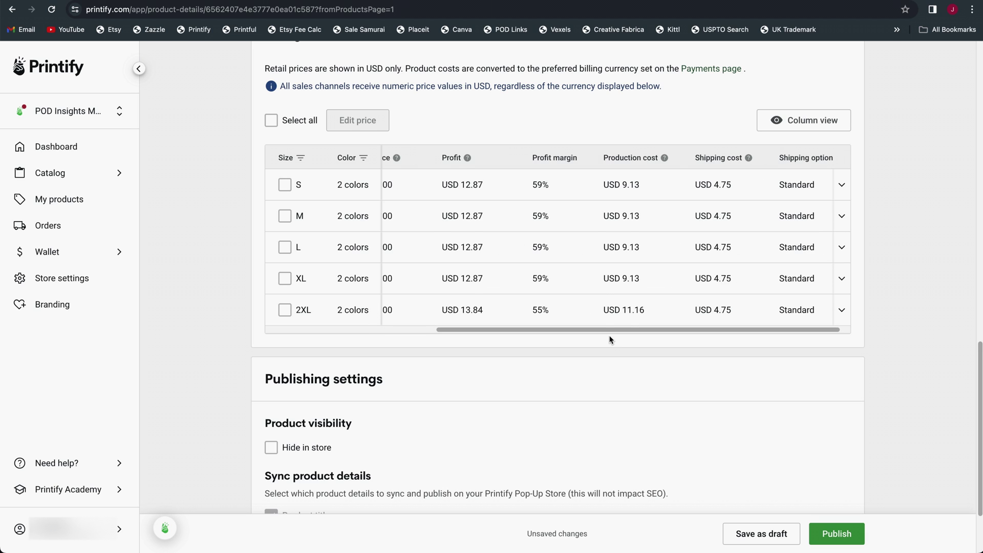
scroll(611, 328, "left", 5)
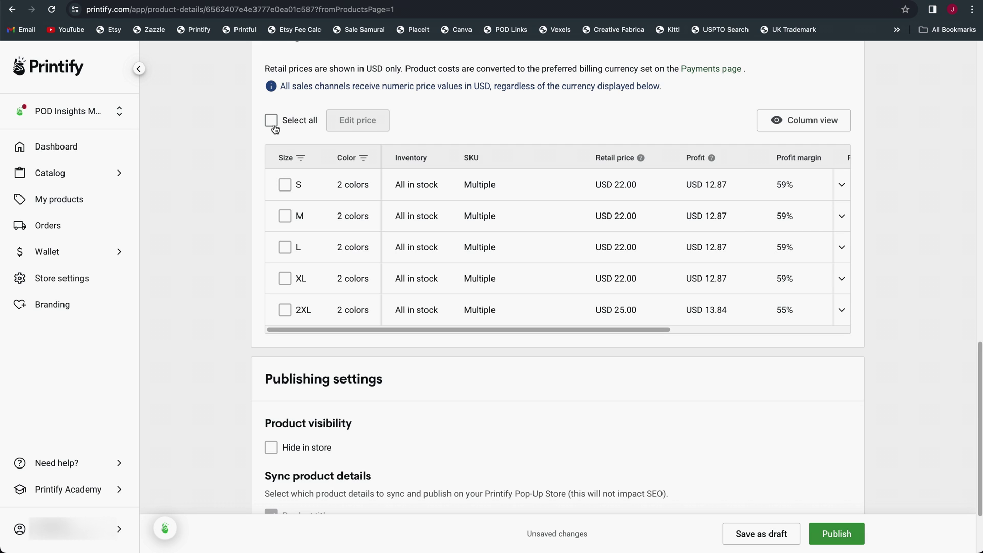
- Price the variants at USD 22.00 for S–XL and USD 25.00 for 2XL
scroll(410, 231, "right", 5)
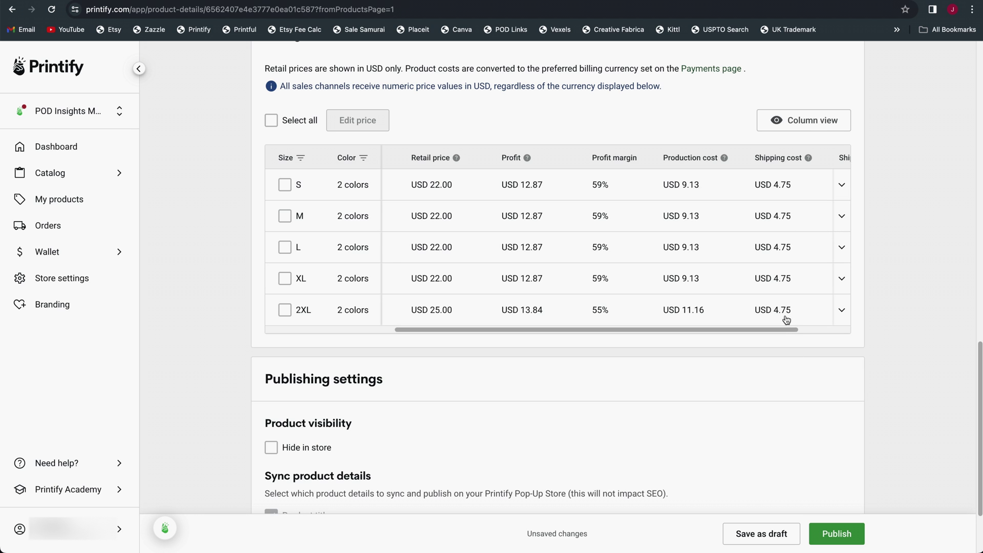
scroll(783, 330, "right", 2)
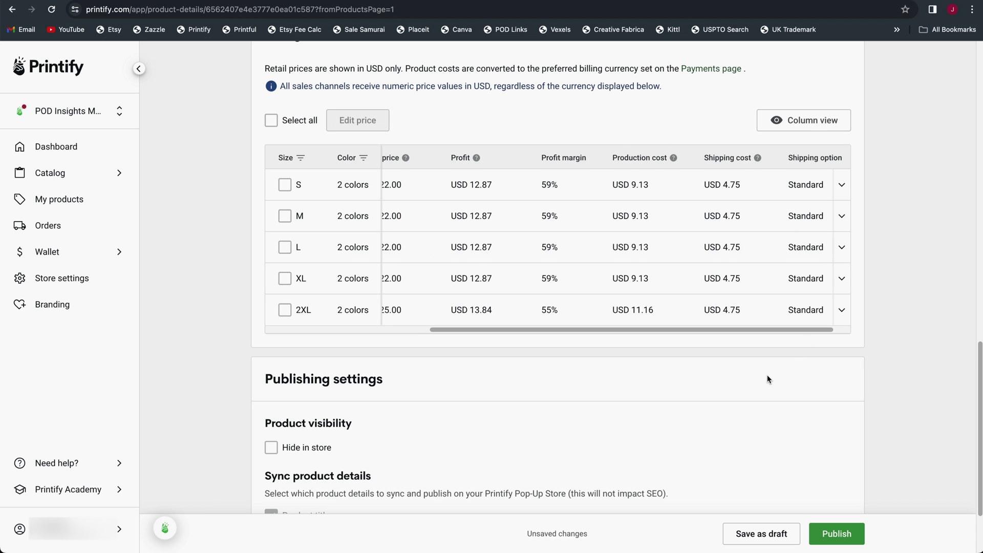
scroll(768, 375, "down", 2)
scroll(768, 376, "up", 3)
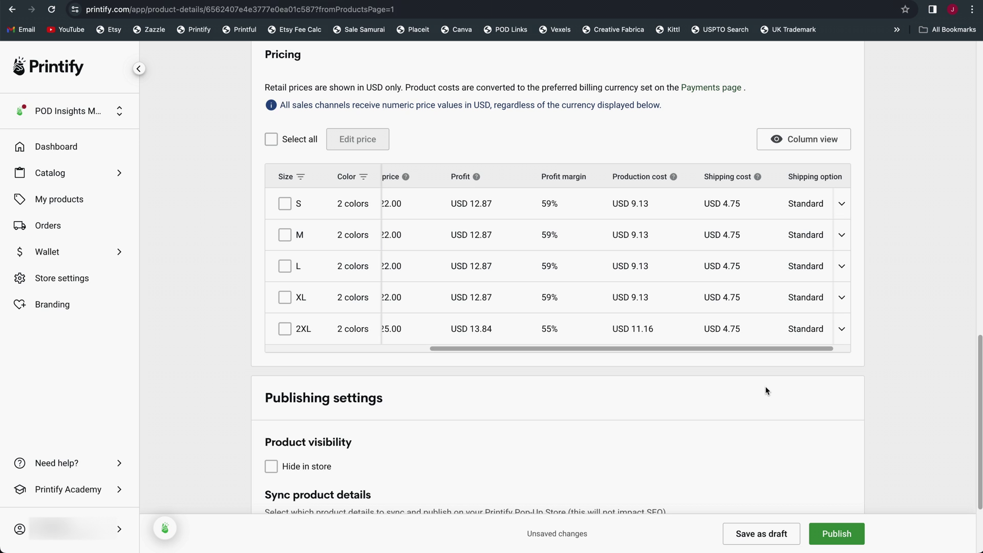
scroll(388, 184, "left", 1)
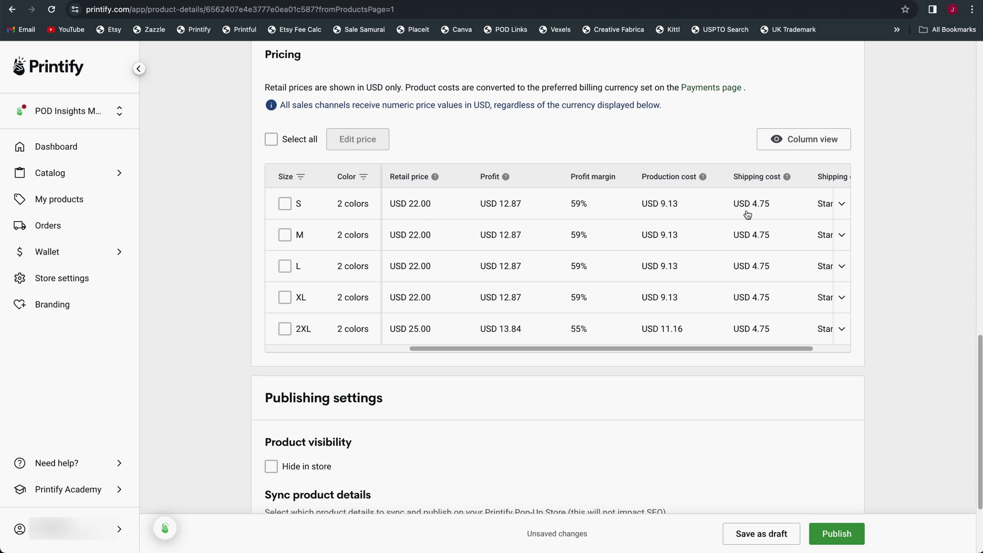
mouse_move(412, 216)
left_click_drag(574, 350, 552, 349)
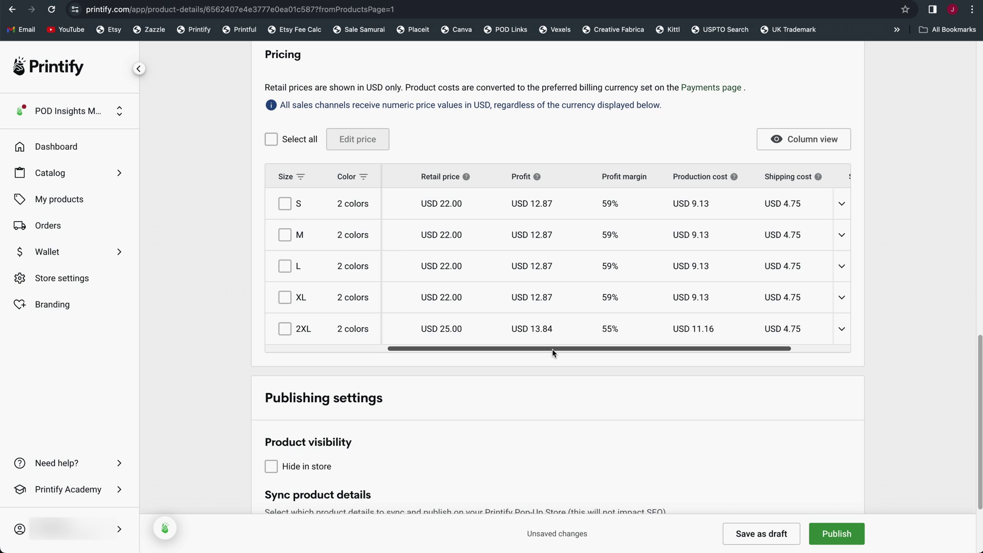
left_click_drag(552, 348, 558, 349)
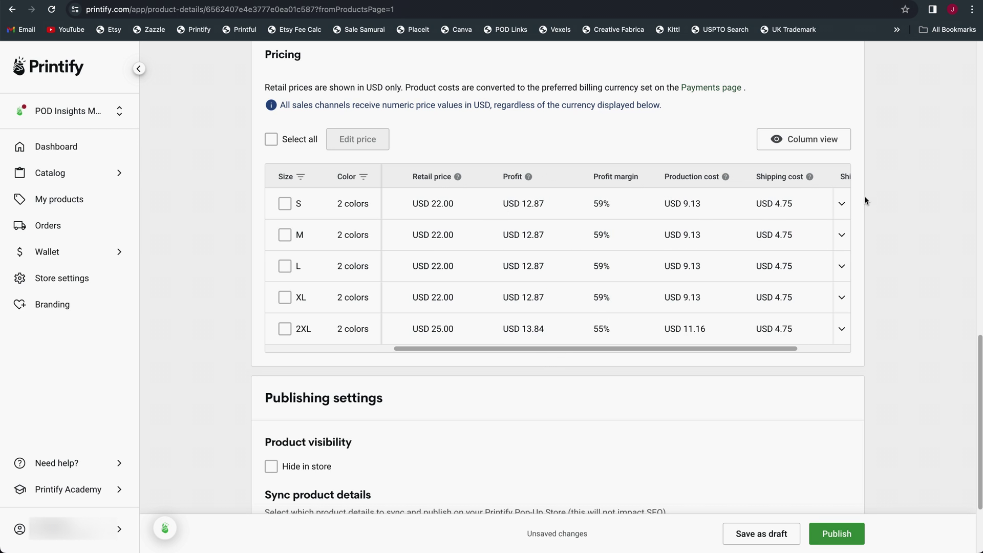
- Edit the Retail price cells to 16.99 for S, M, L, XL and 19.99 for 2XL
left_click_drag(466, 348, 410, 348)
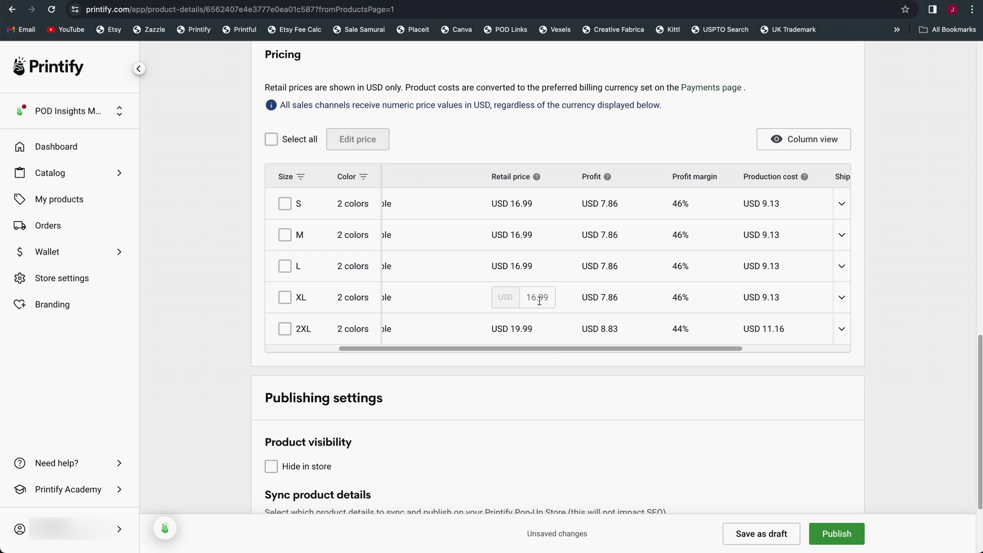
left_click_drag(557, 350, 619, 349)
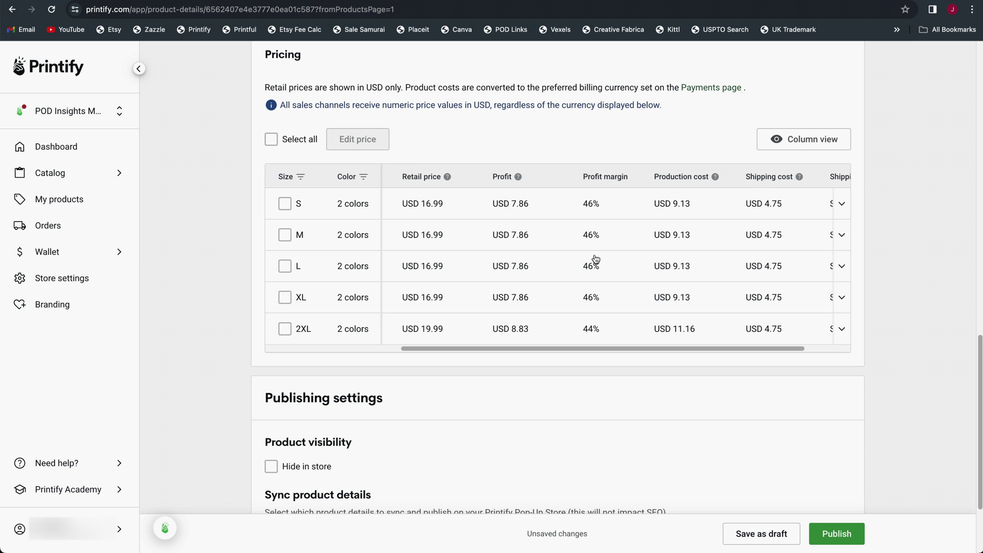
left_click_drag(585, 349, 512, 353)
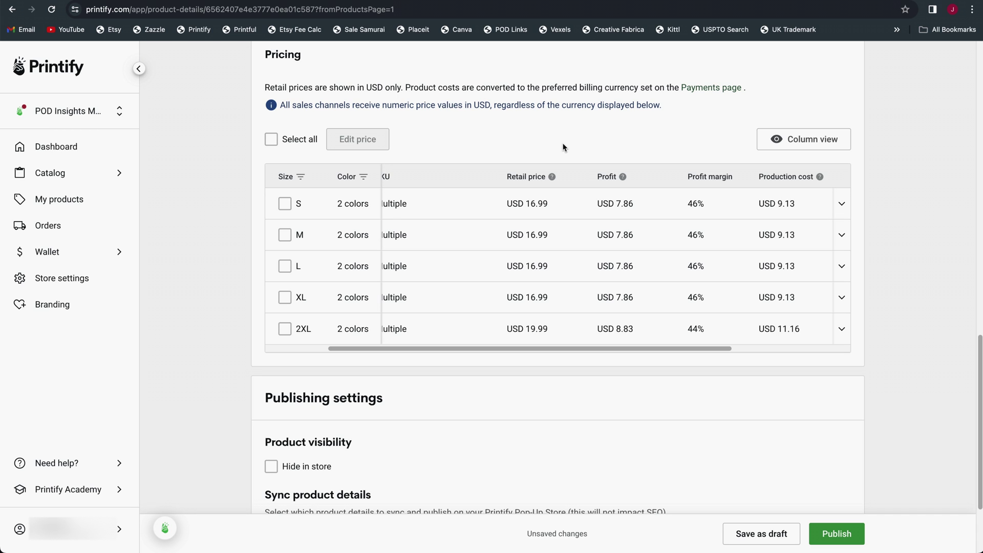
left_click_drag(567, 349, 605, 349)
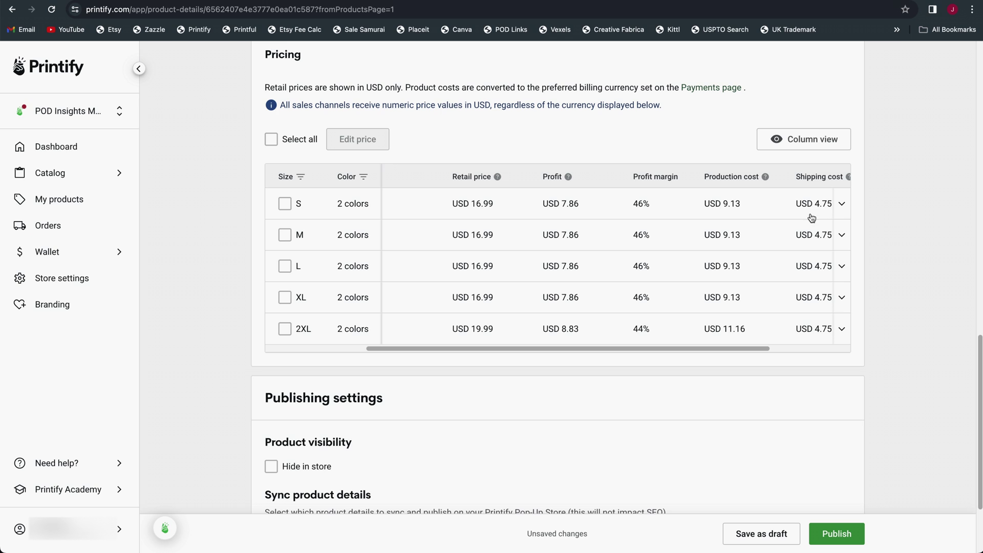
left_click_drag(685, 348, 712, 349)
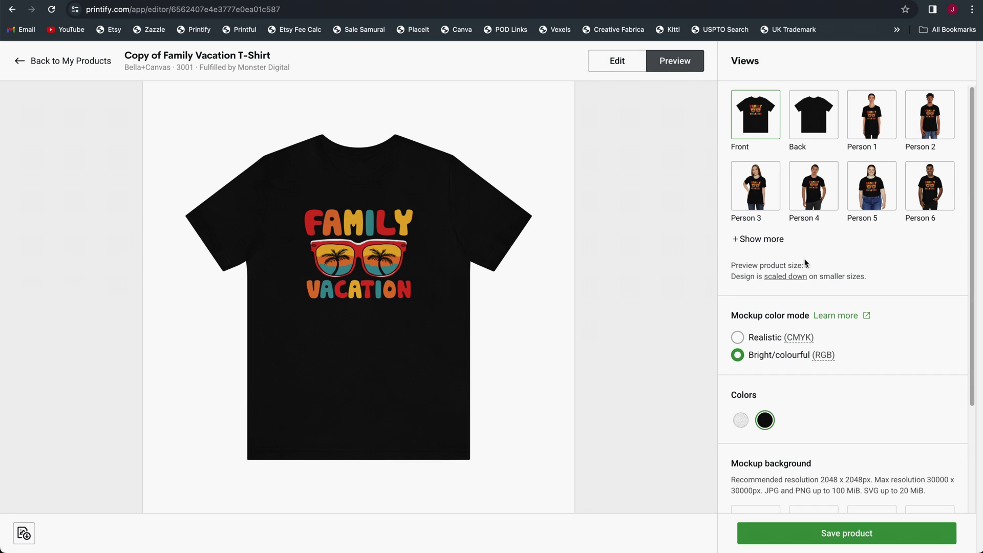
- Switch the T-shirt mockup to Realistic (CMYK) colour on the wooden-plank tshirtbackground
left_click(779, 247)
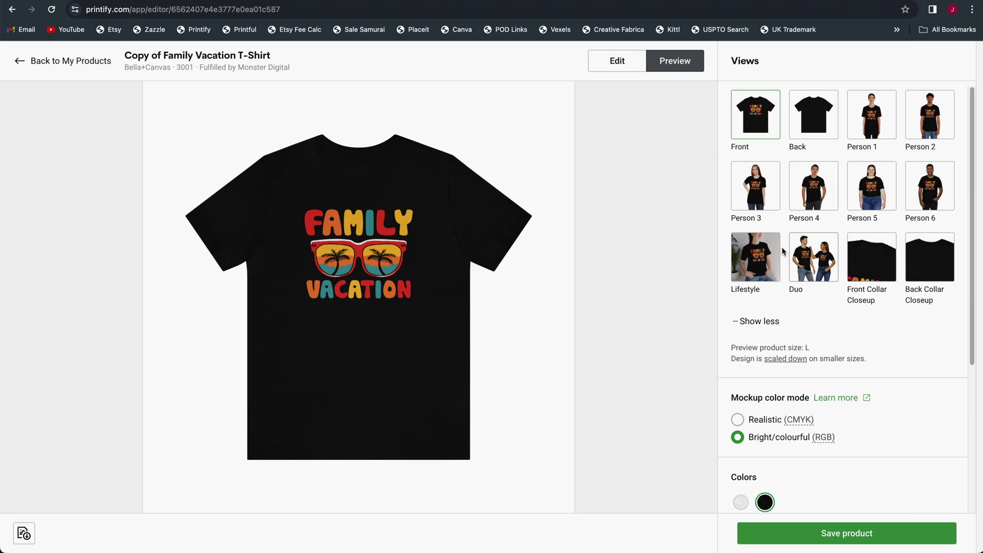
scroll(839, 351, "down", 2)
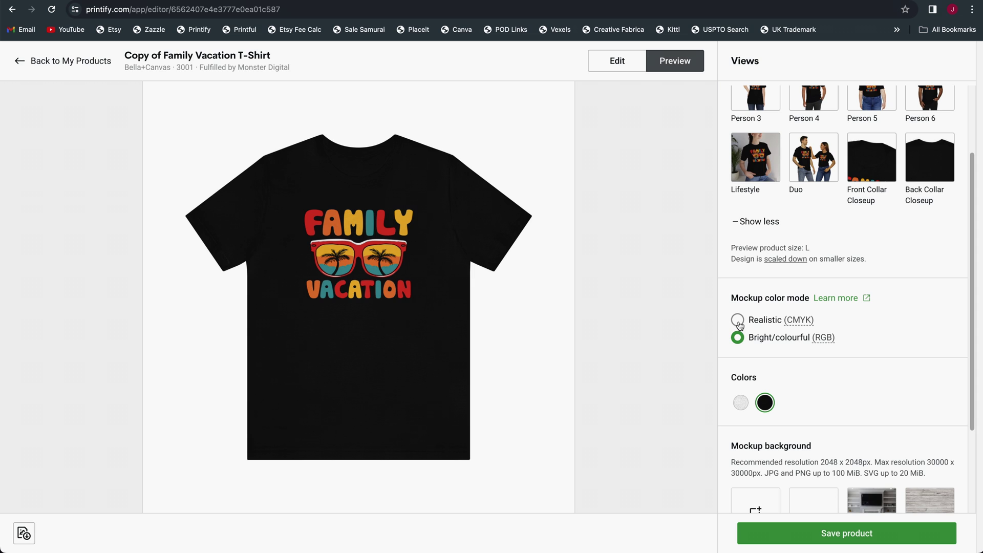
left_click(771, 320)
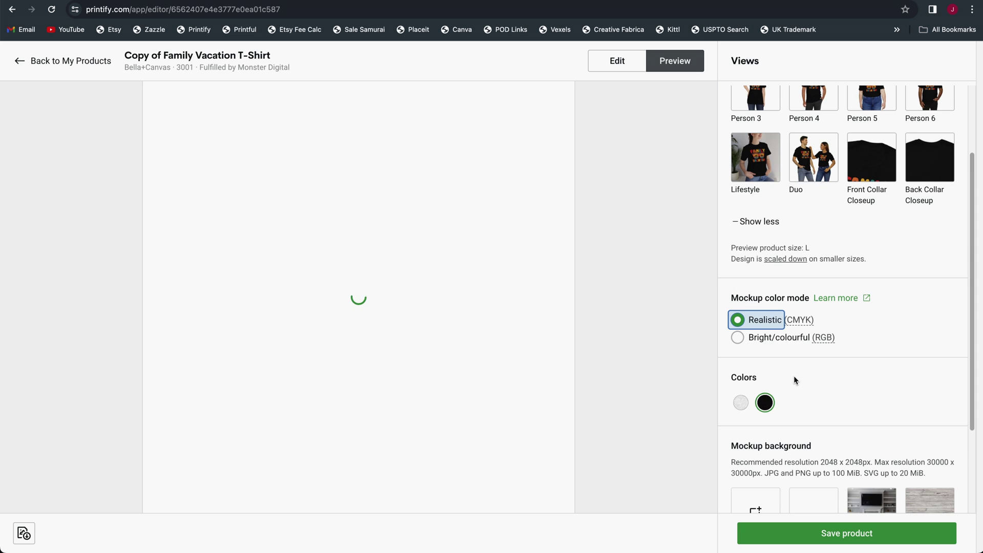
scroll(799, 413, "down", 1)
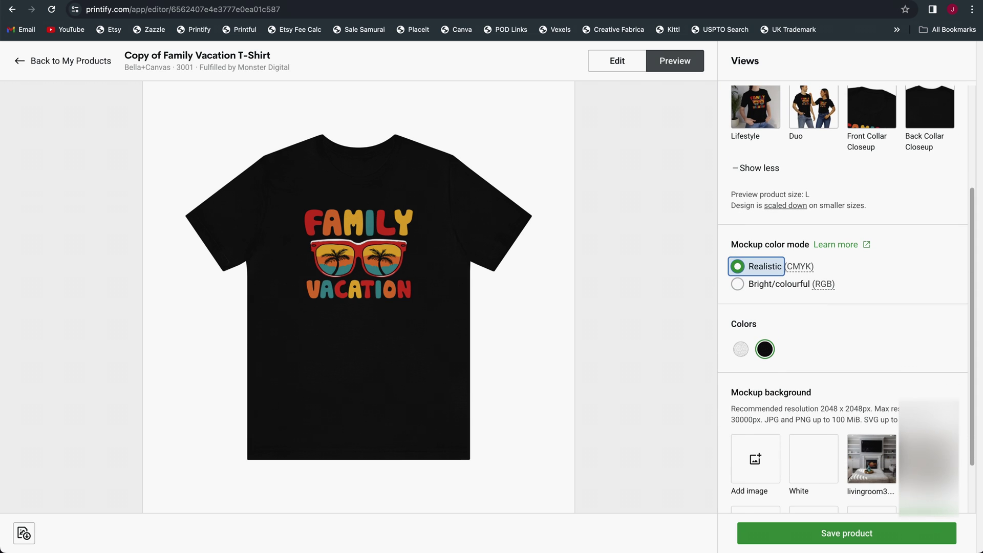
scroll(893, 435, "down", 2)
left_click(892, 440)
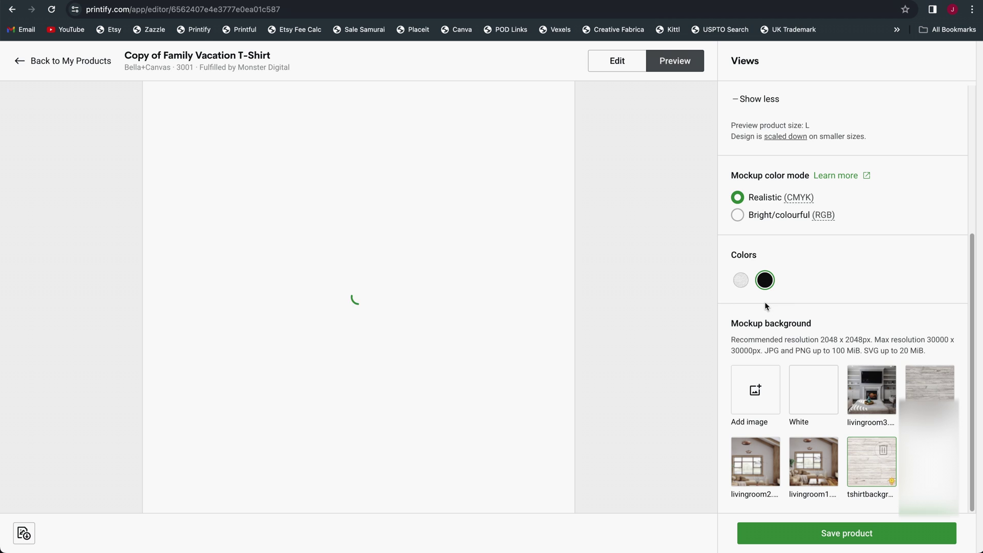
- Preview the Lifestyle mockup of the T-shirt
scroll(810, 321, "up", 3)
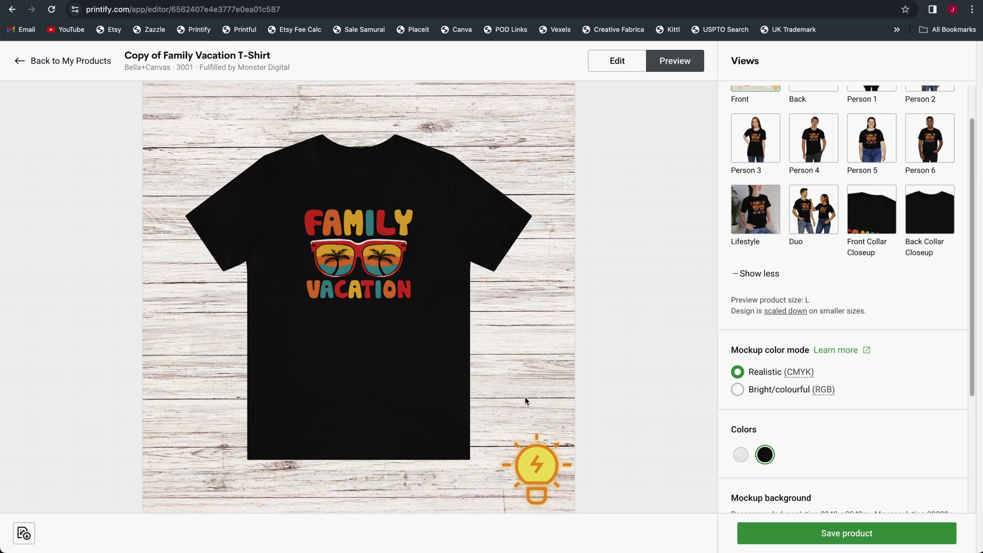
scroll(808, 321, "up", 2)
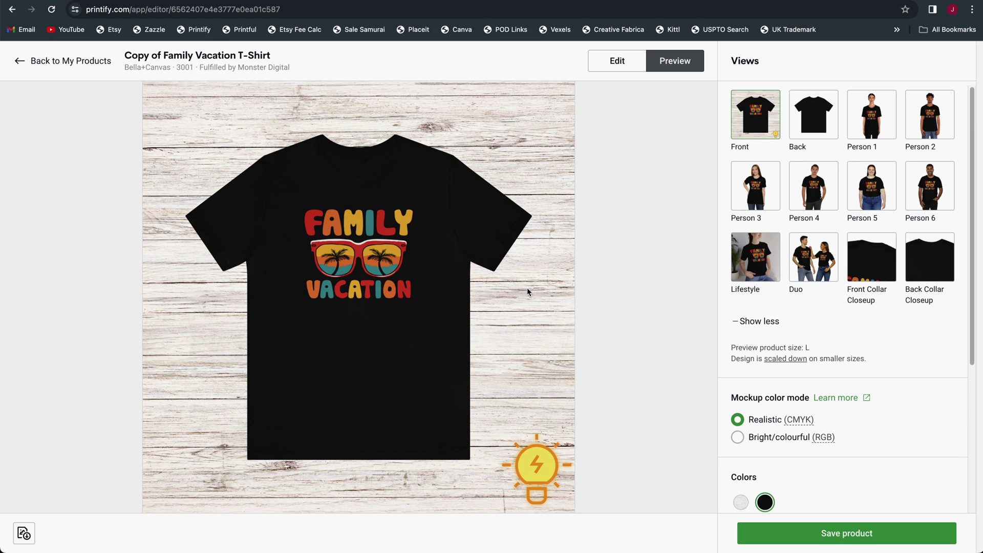
left_click(755, 254)
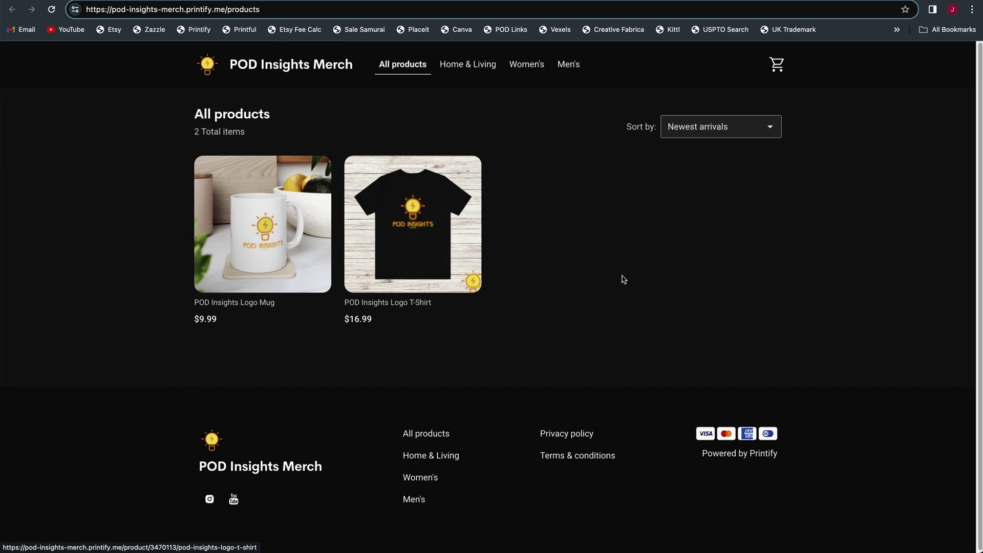
left_click(592, 278)
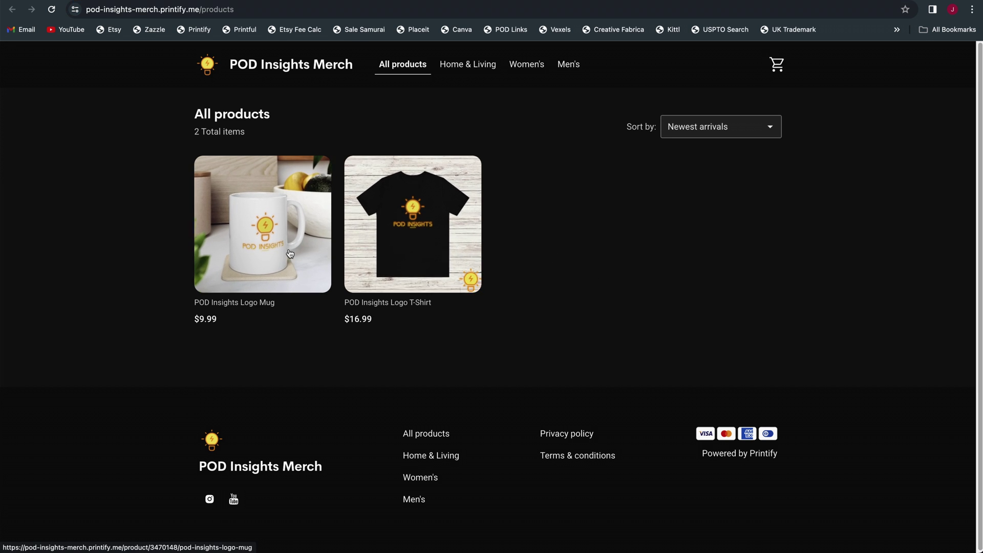